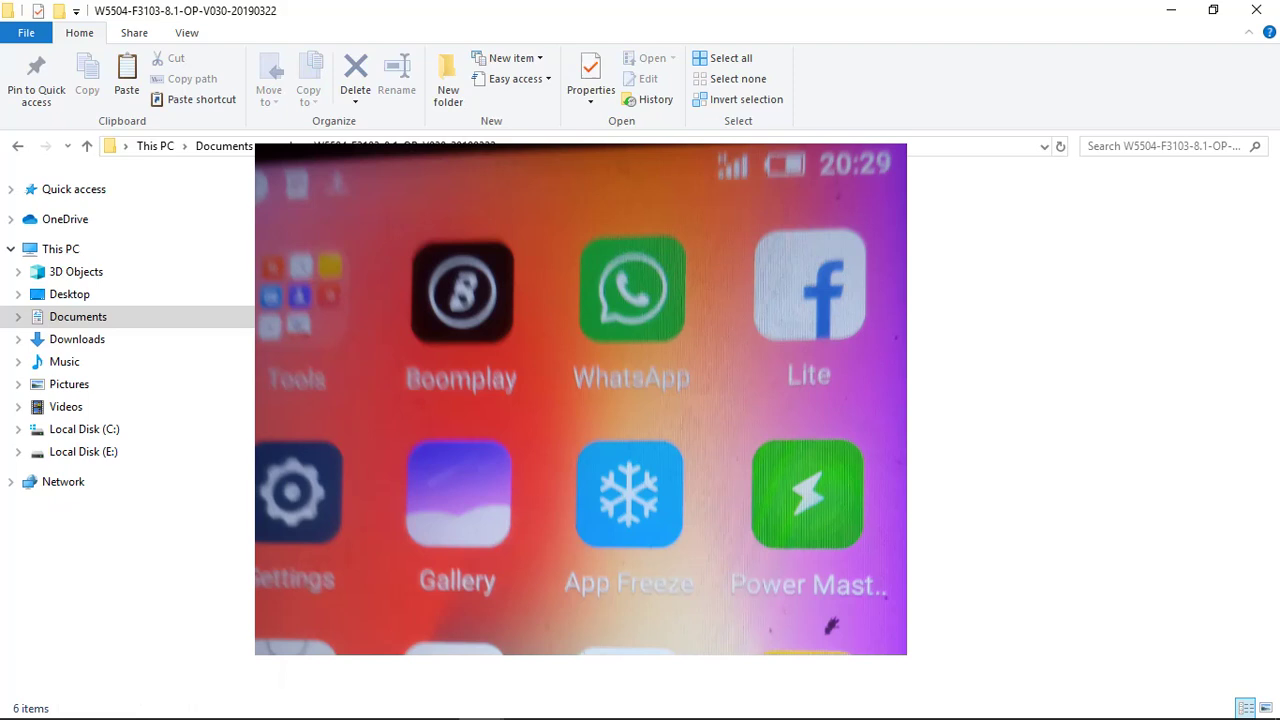
# Select the Itel A33,P33,P33 Plus,A56 And A56 Pro NV Data folder in the W5504 firmware folder.
pyautogui.click(400, 190)
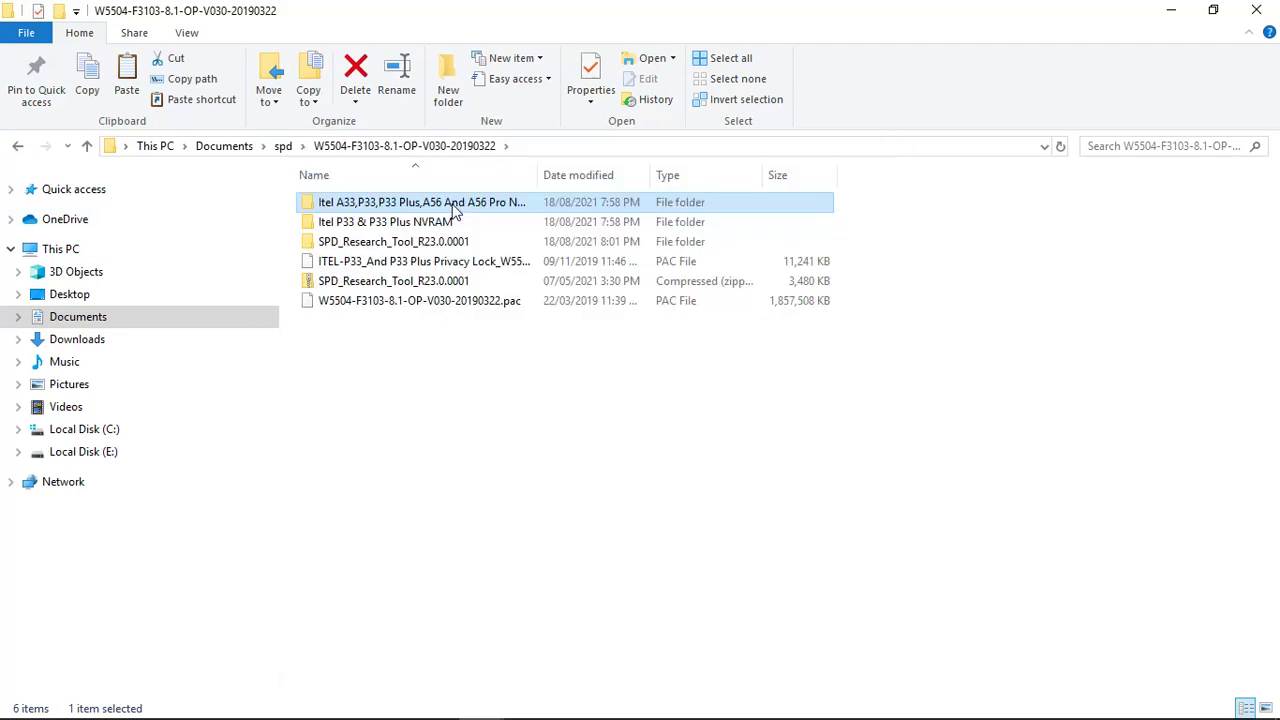
# Open the Itel NV Data folder, check misc, prodnv and w_fixnv1, then return up to spd.
pyautogui.doubleClick(451, 203)
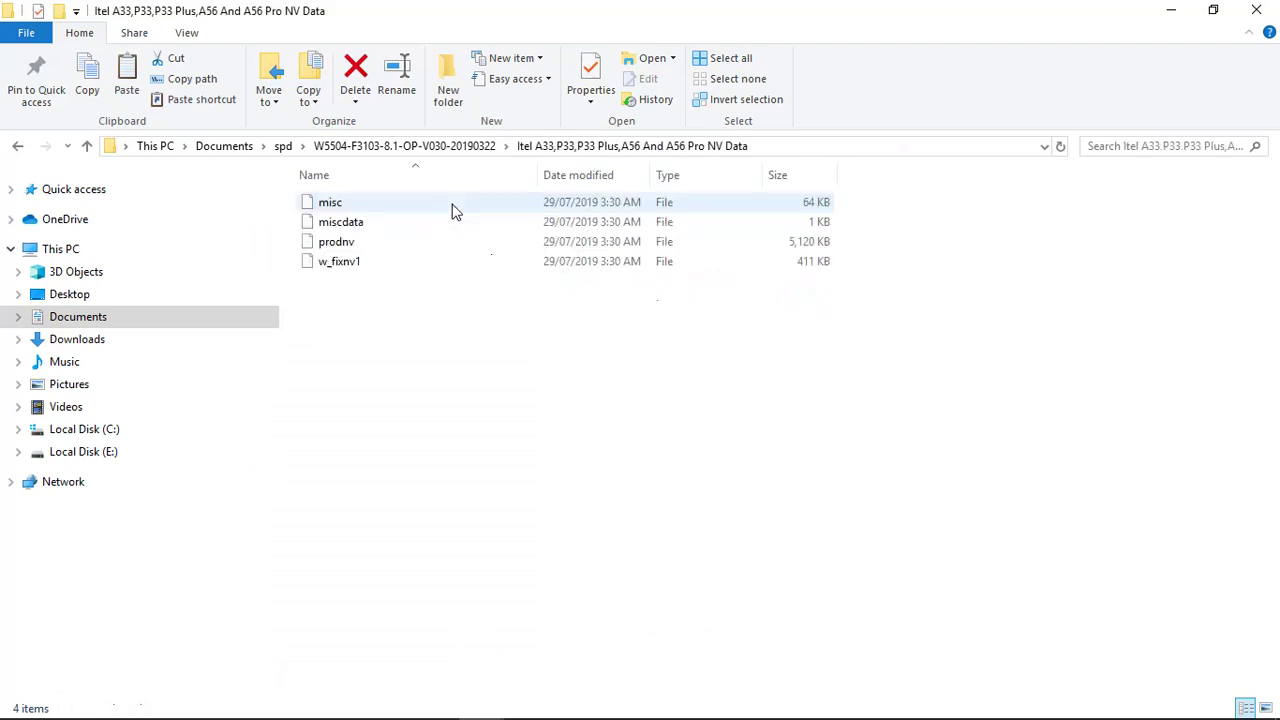
pyautogui.click(314, 205)
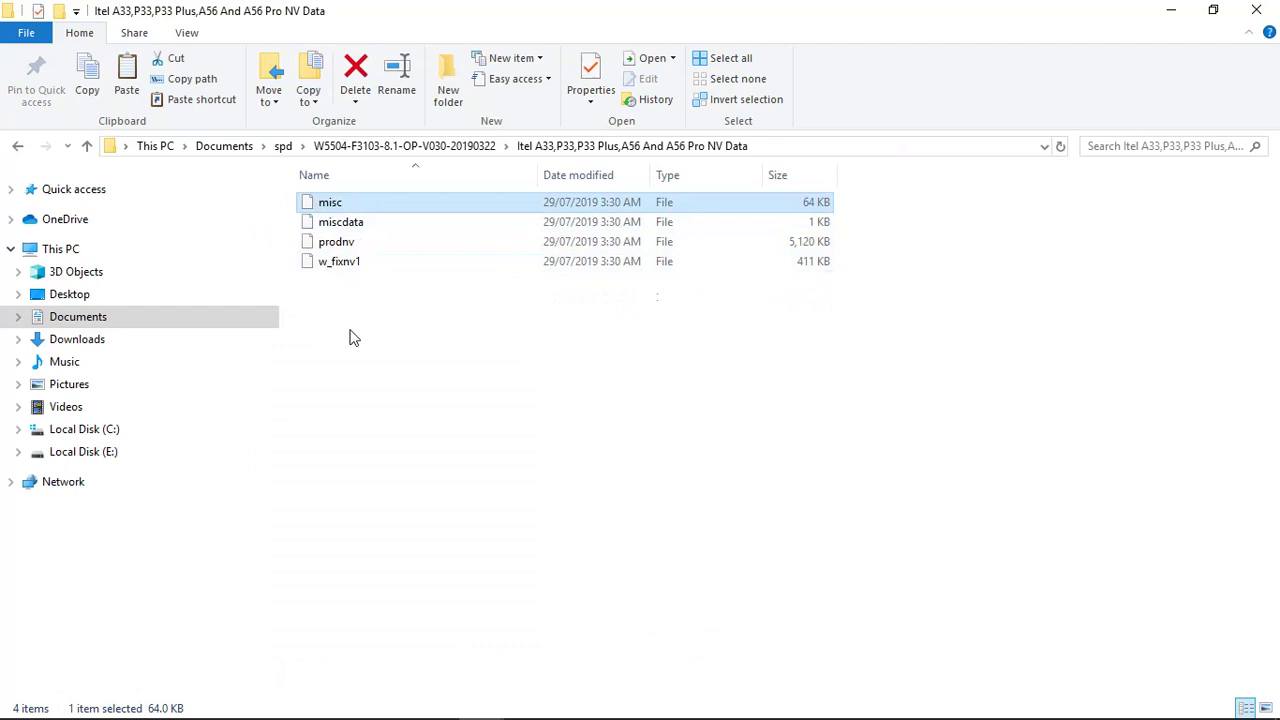
pyautogui.click(350, 246)
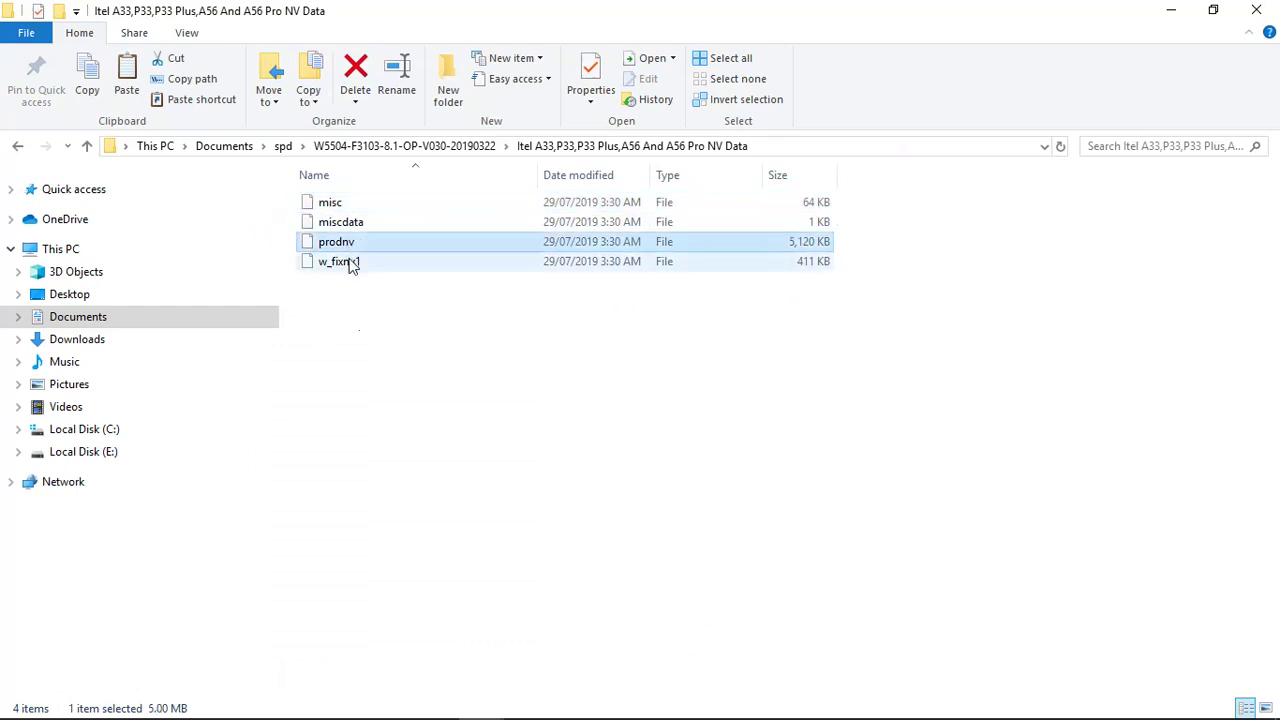
pyautogui.click(352, 266)
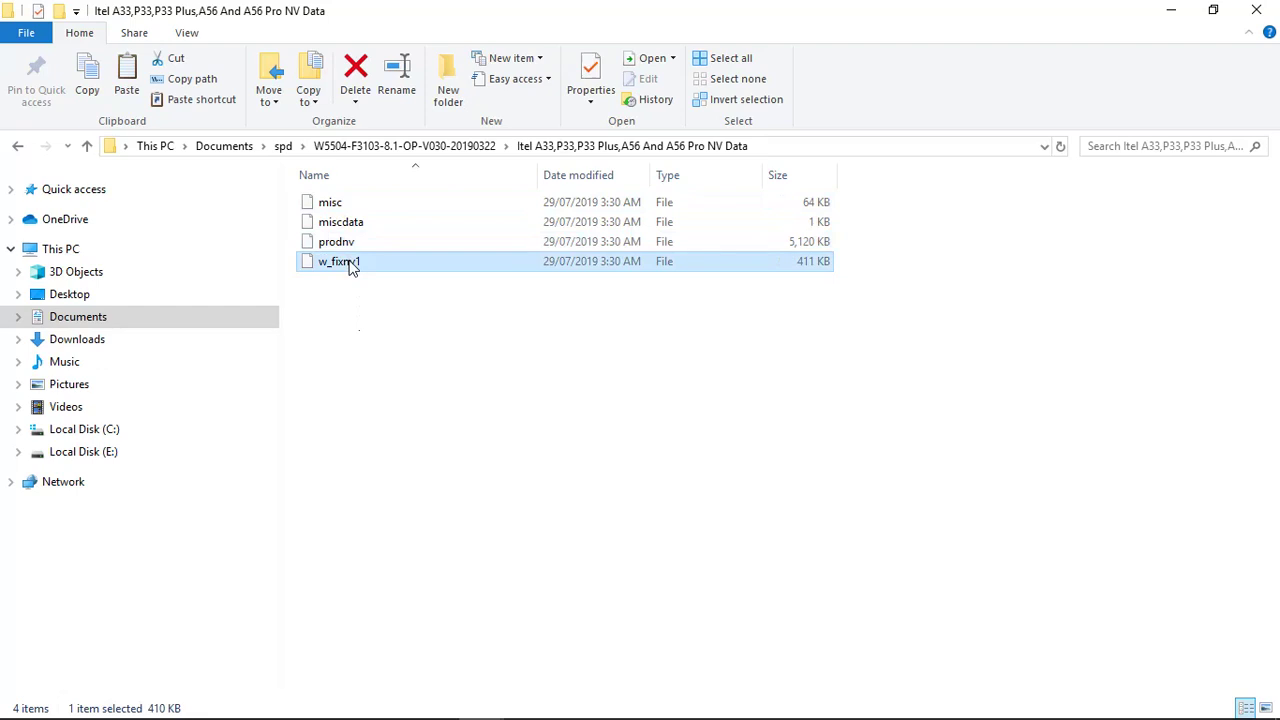
pyautogui.click(86, 147)
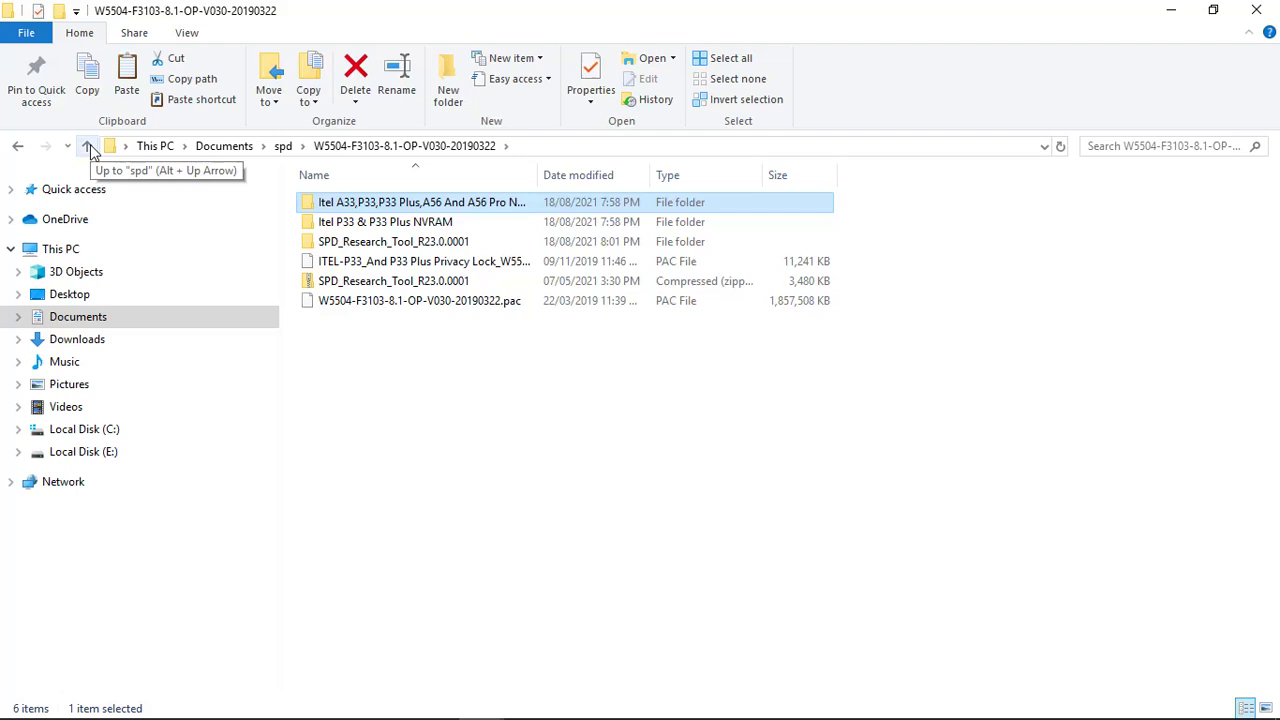
pyautogui.click(88, 147)
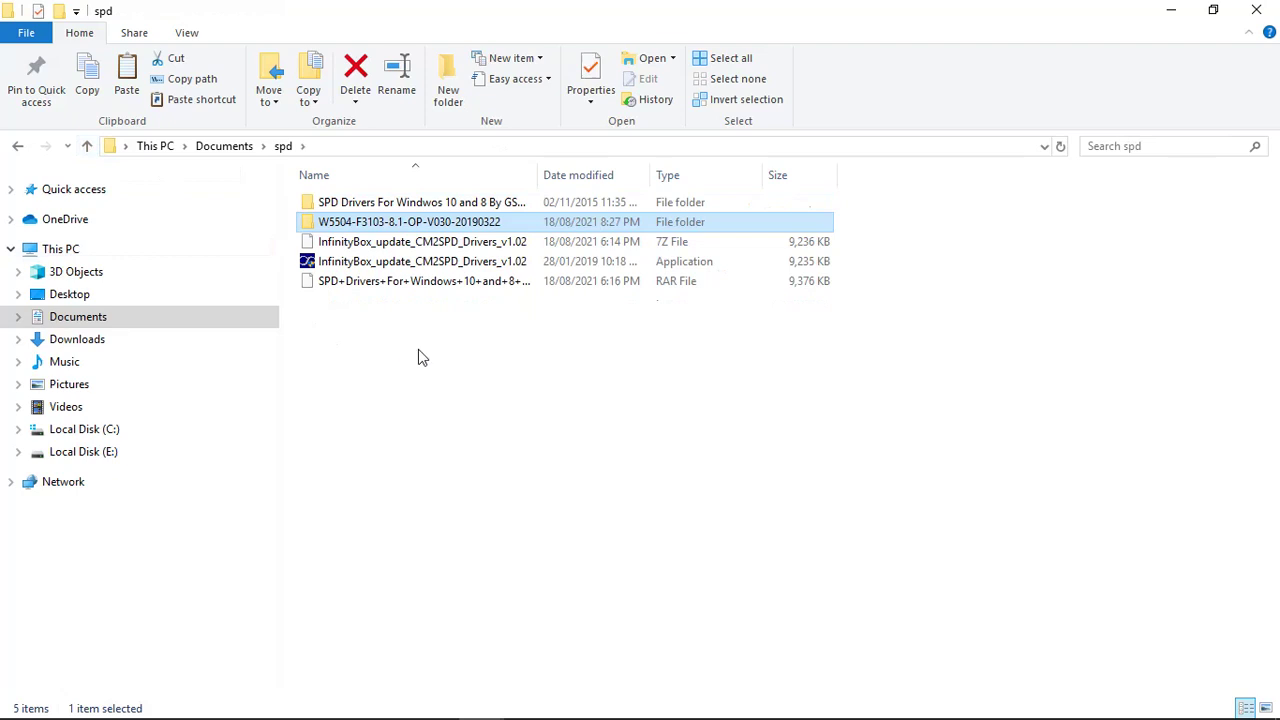
pyautogui.click(427, 263)
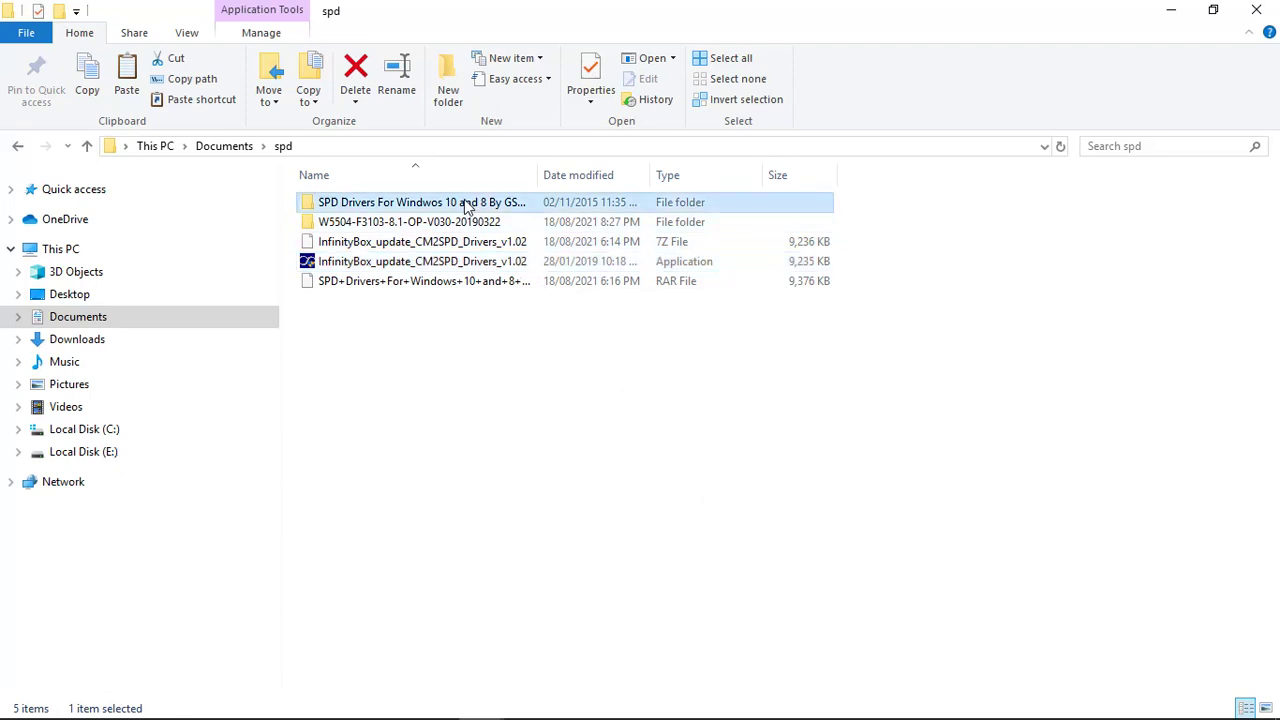
pyautogui.doubleClick(464, 203)
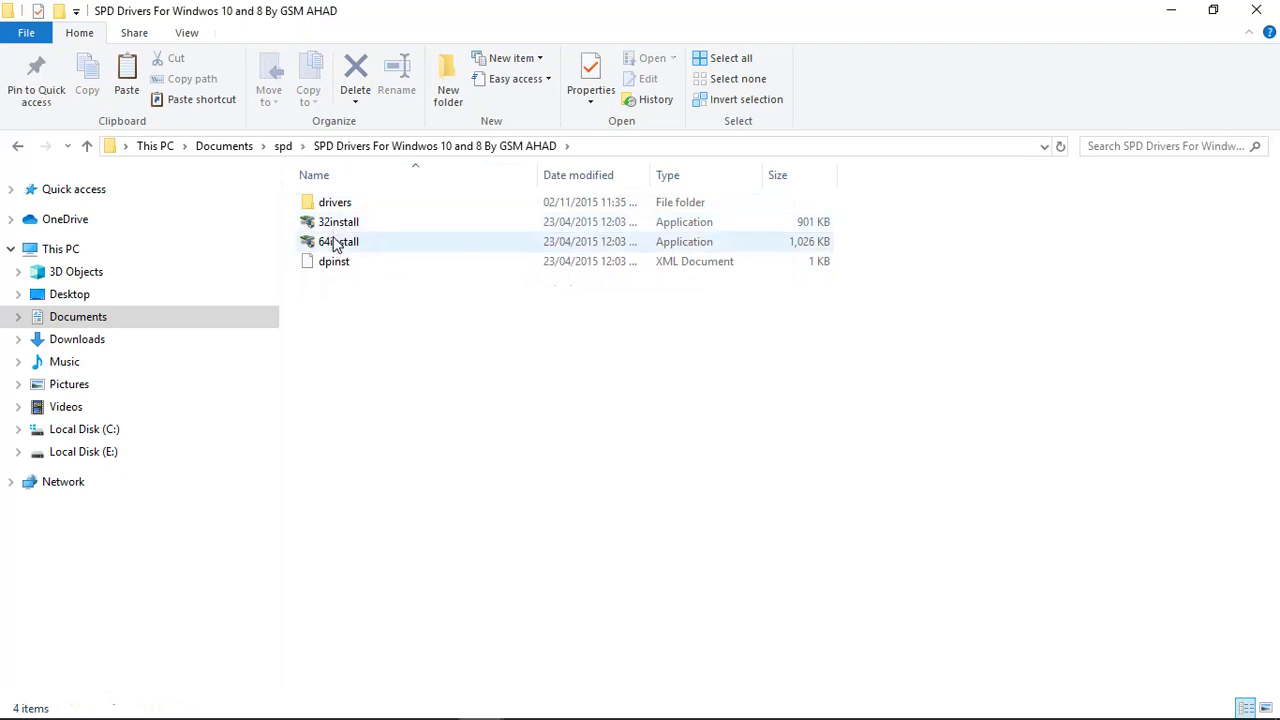
# Run the 64install driver installer from the SPD Drivers For Windwos 10 and 8 folder.
pyautogui.moveTo(336, 251)
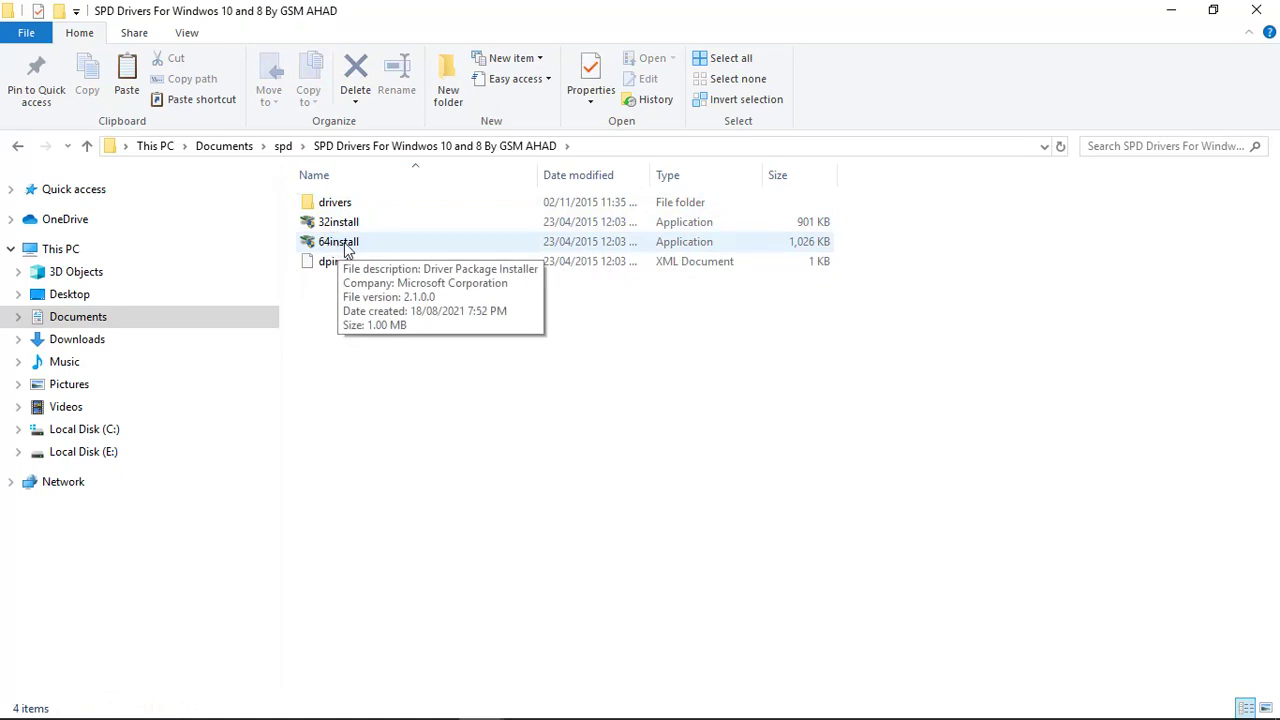
pyautogui.click(342, 248)
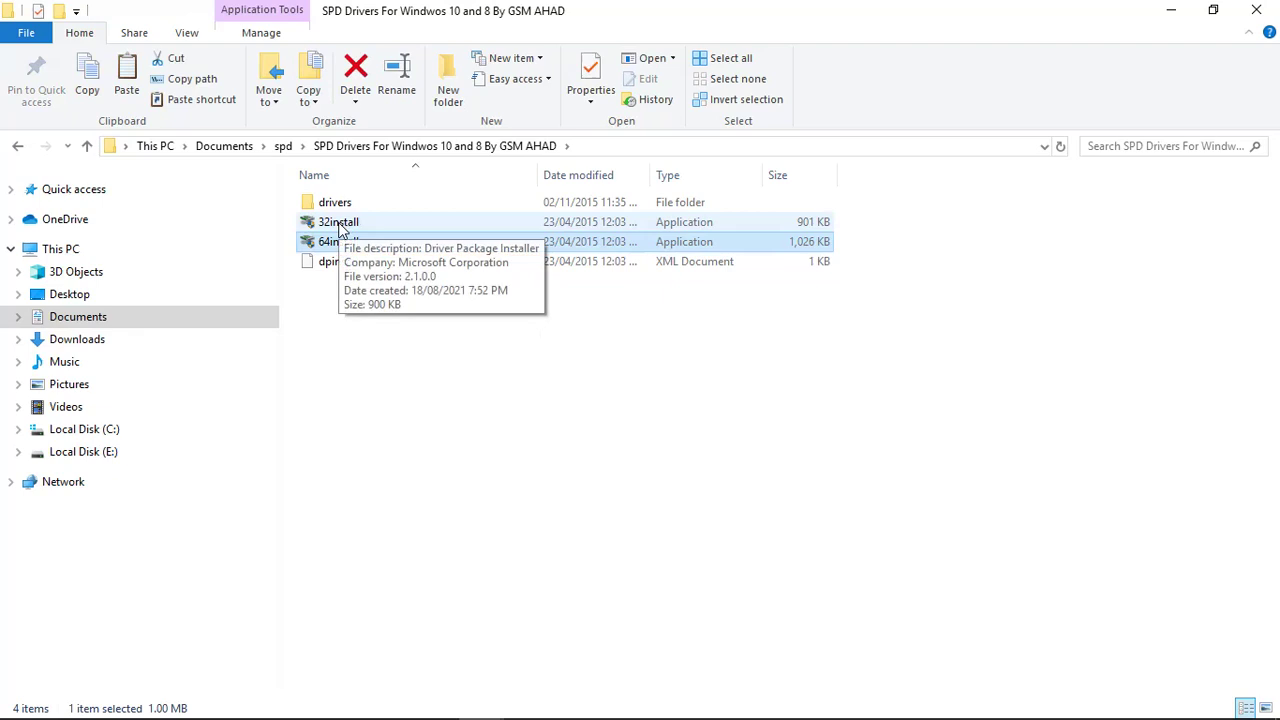
pyautogui.click(340, 229)
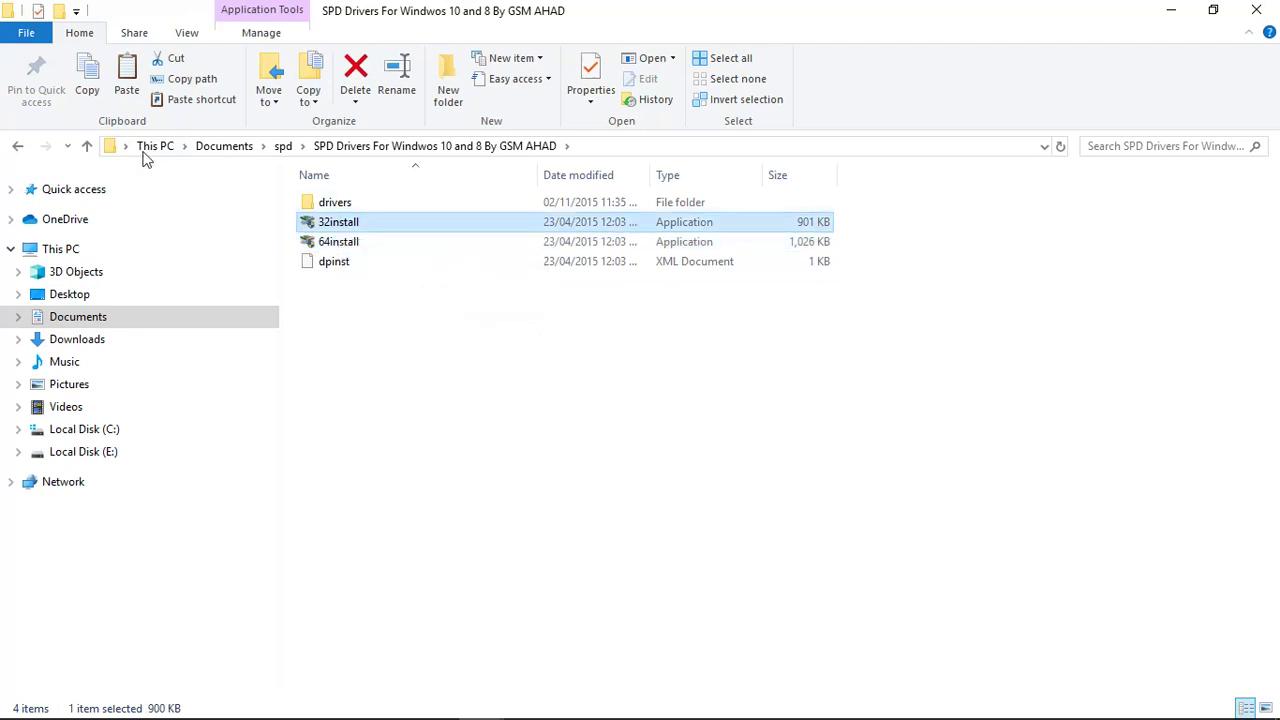
pyautogui.doubleClick(340, 244)
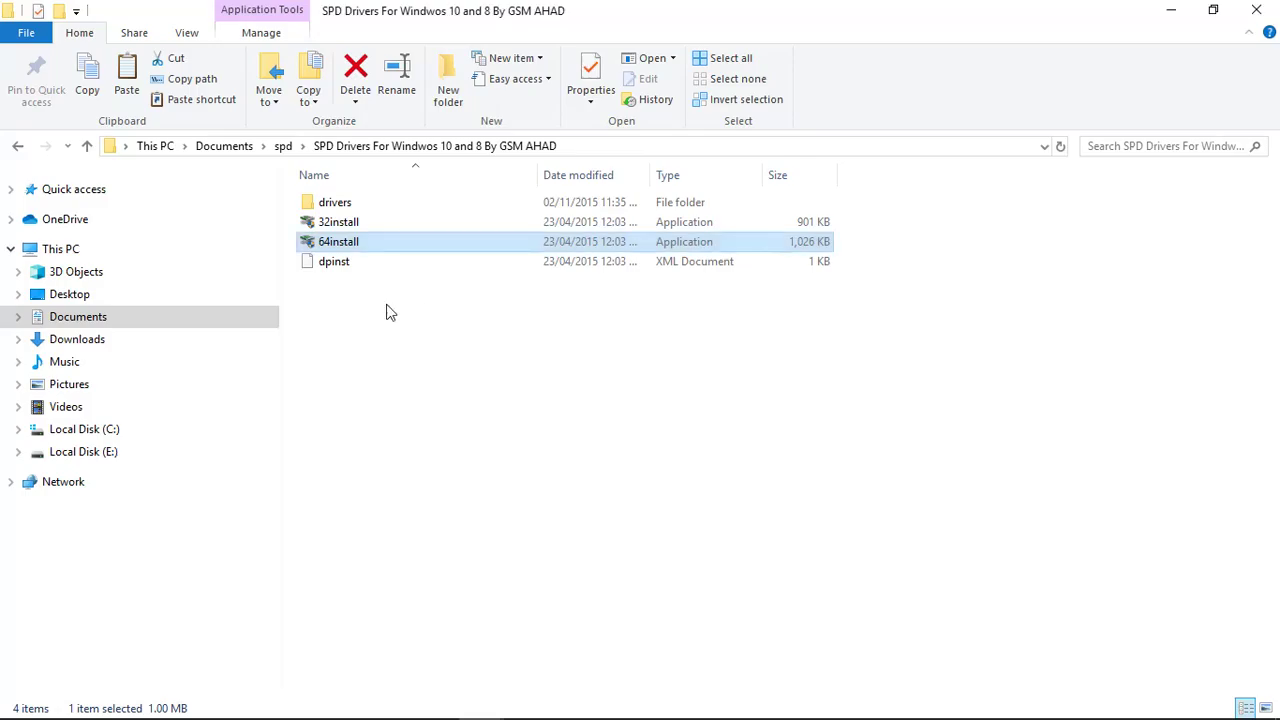
pyautogui.click(88, 148)
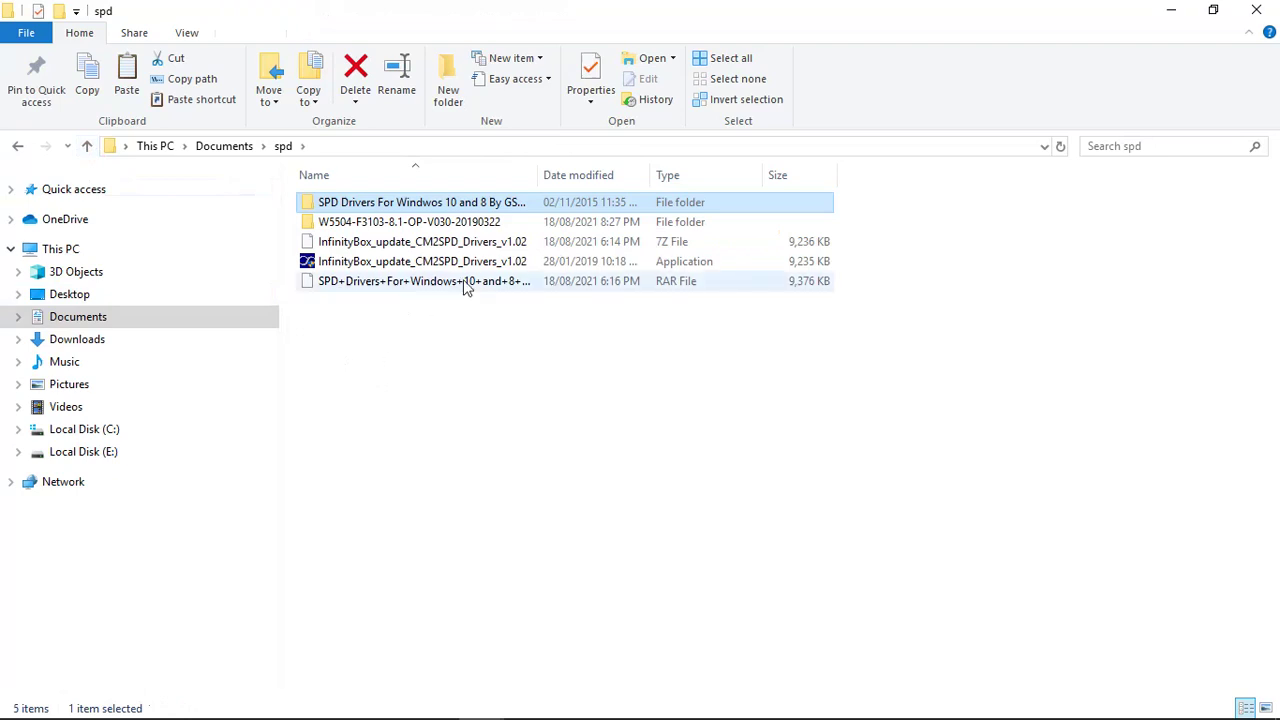
pyautogui.doubleClick(440, 224)
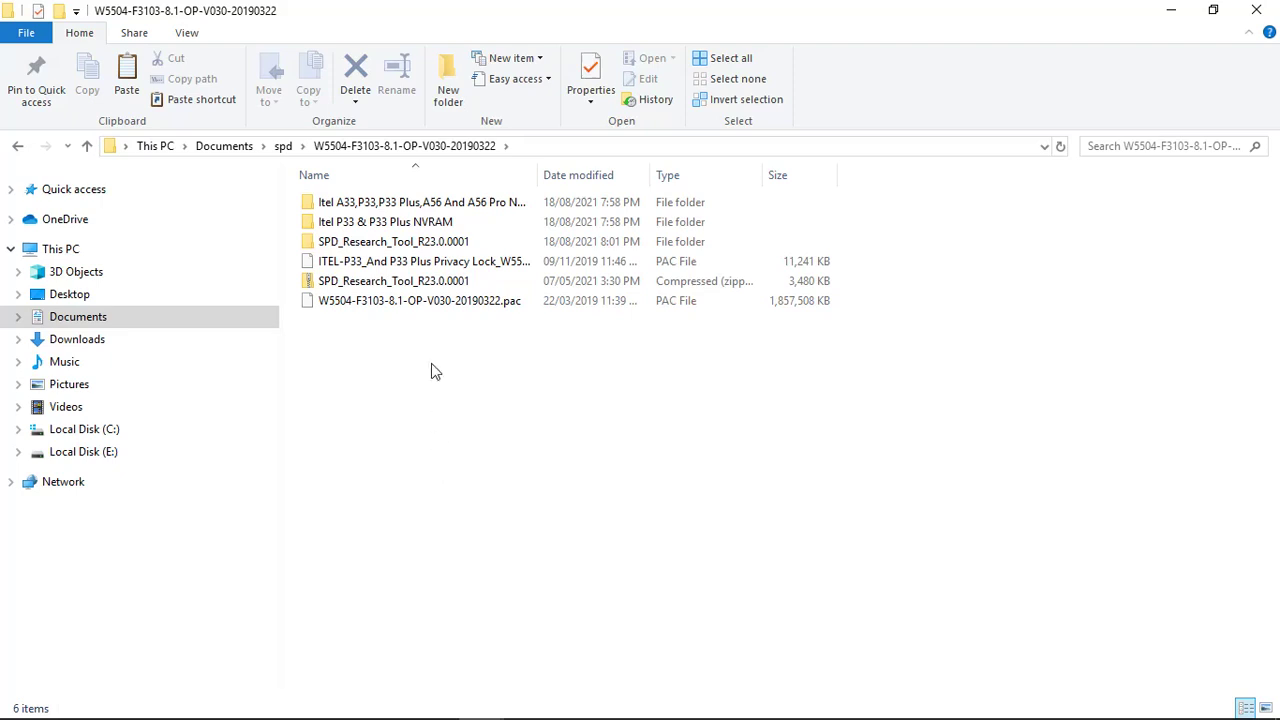
# Launch ResearchDownload.exe from SPD_Research_Tool_R23.0.0001 and maximize its window.
pyautogui.doubleClick(419, 241)
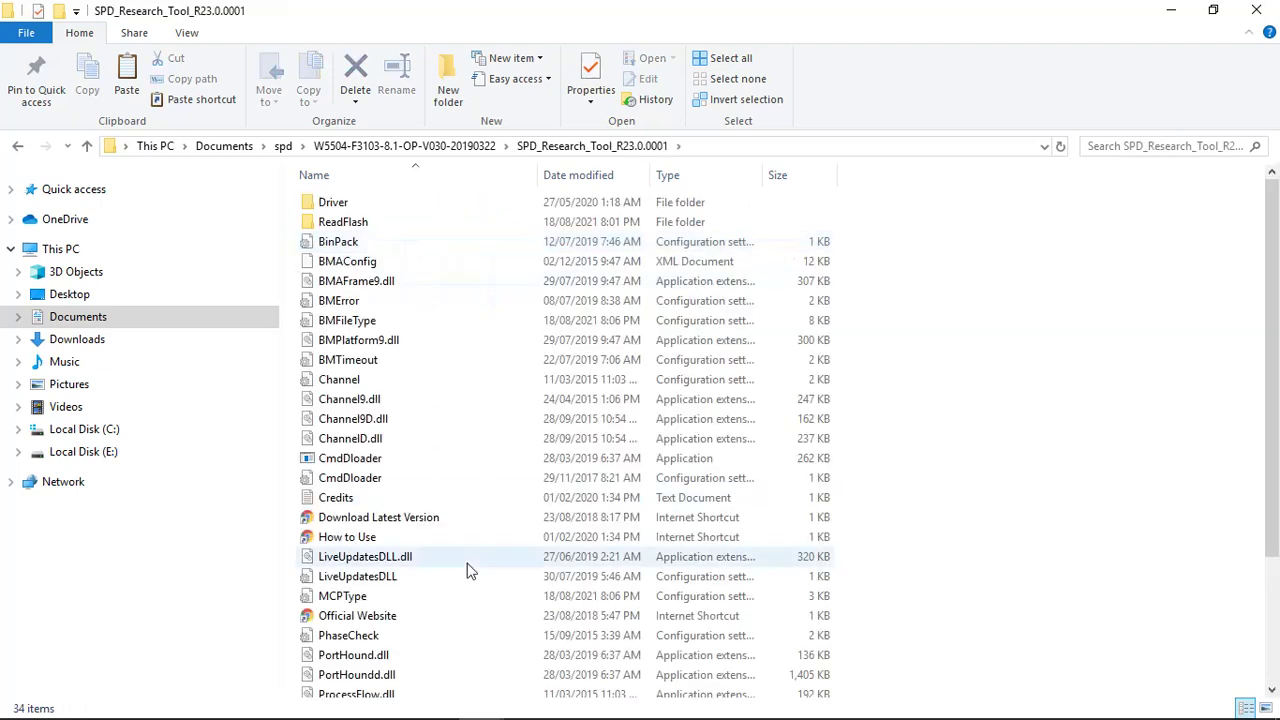
pyautogui.moveTo(1277, 378); pyautogui.dragTo(1277, 498)
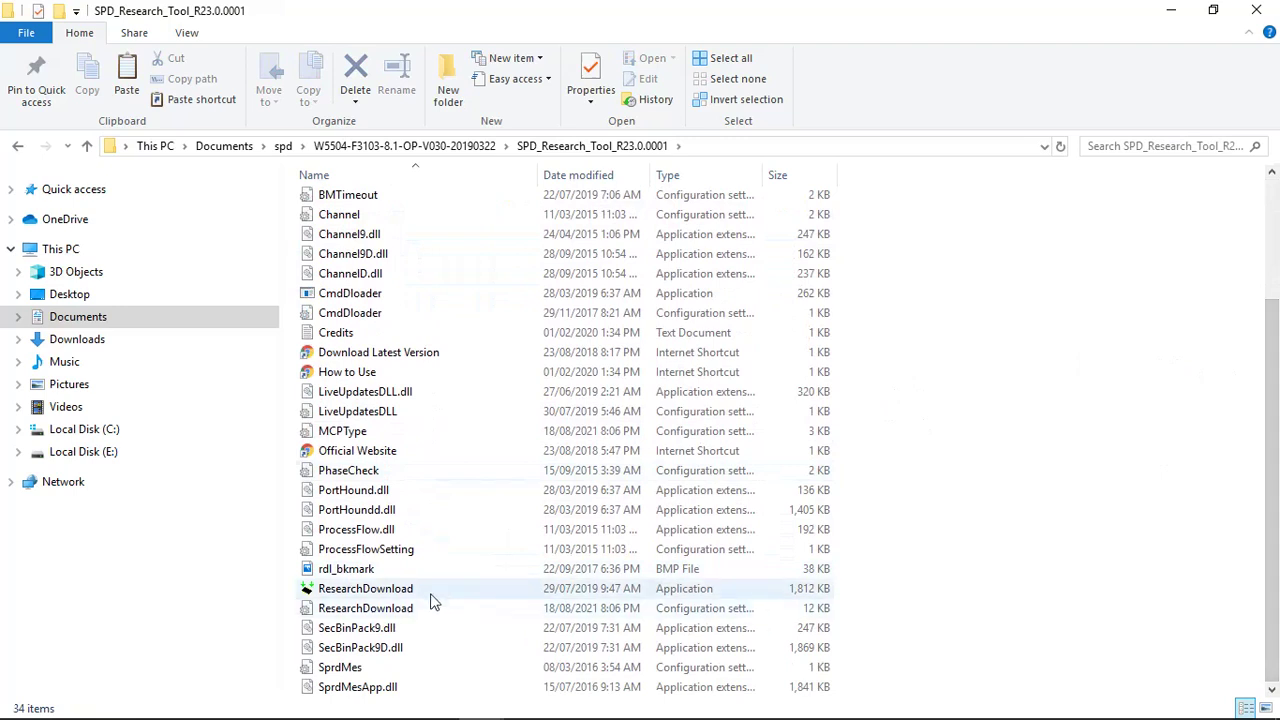
pyautogui.click(390, 597)
pyautogui.doubleClick(390, 597)
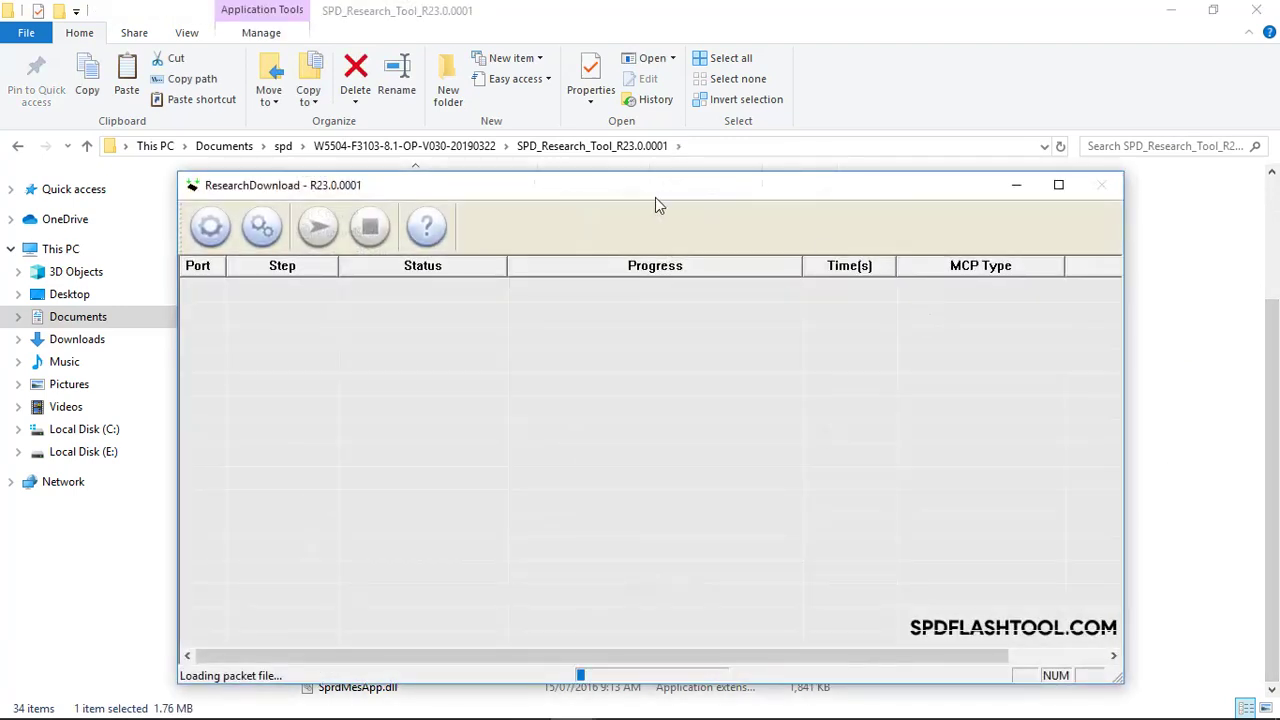
pyautogui.moveTo(651, 198); pyautogui.dragTo(646, 140)
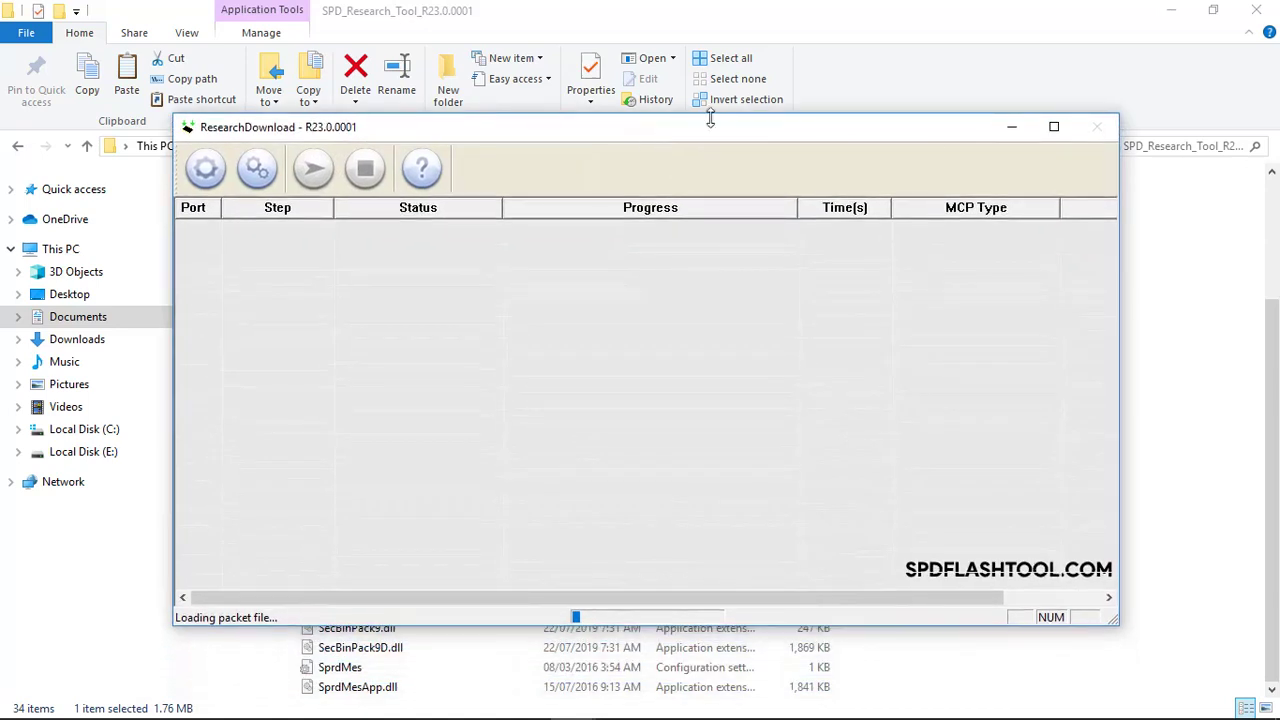
pyautogui.click(1055, 128)
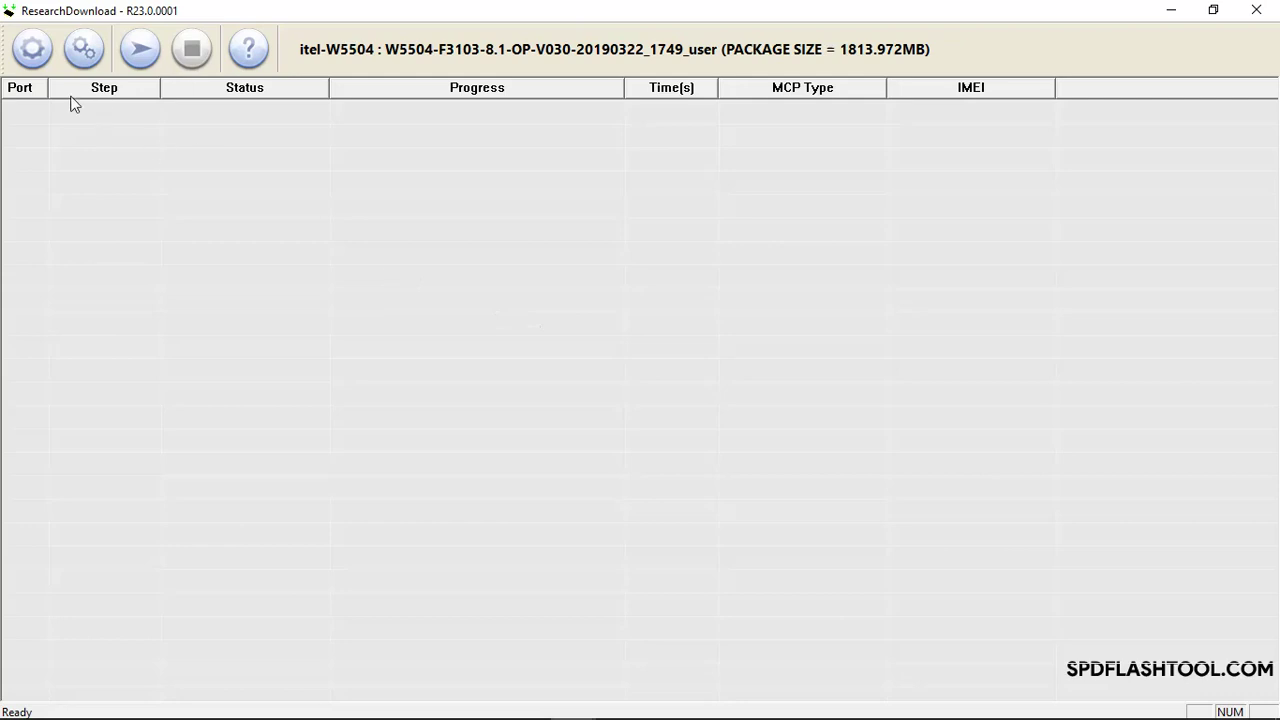
# Load the W5504-F3103-8.1-OP-V030-20190322.pac packet from Documents\spd into ResearchDownload.
pyautogui.click(30, 46)
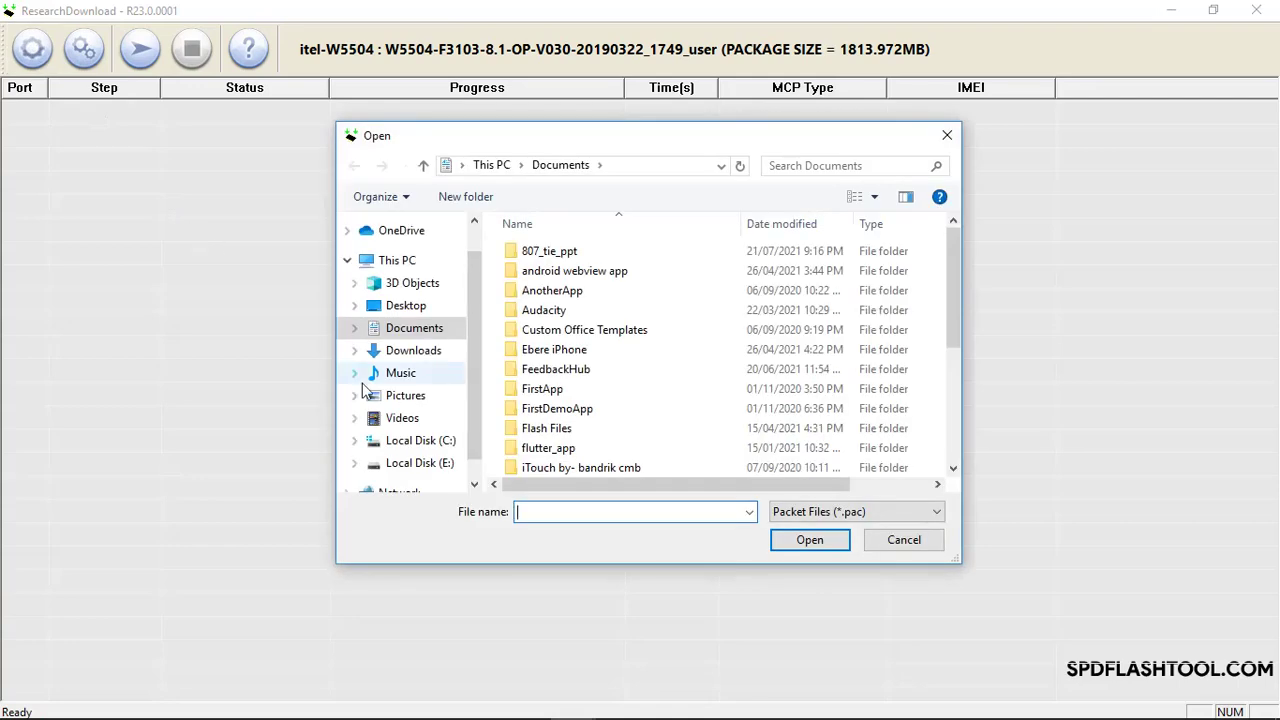
pyautogui.click(426, 334)
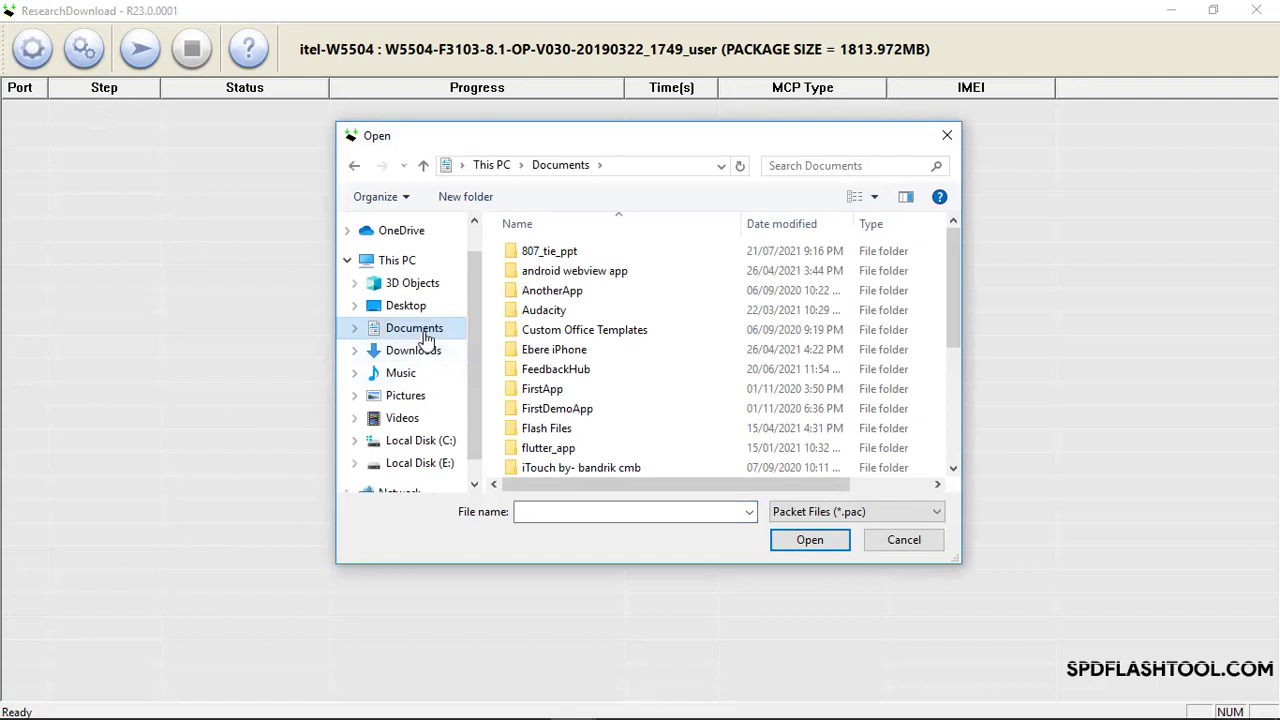
pyautogui.click(533, 356)
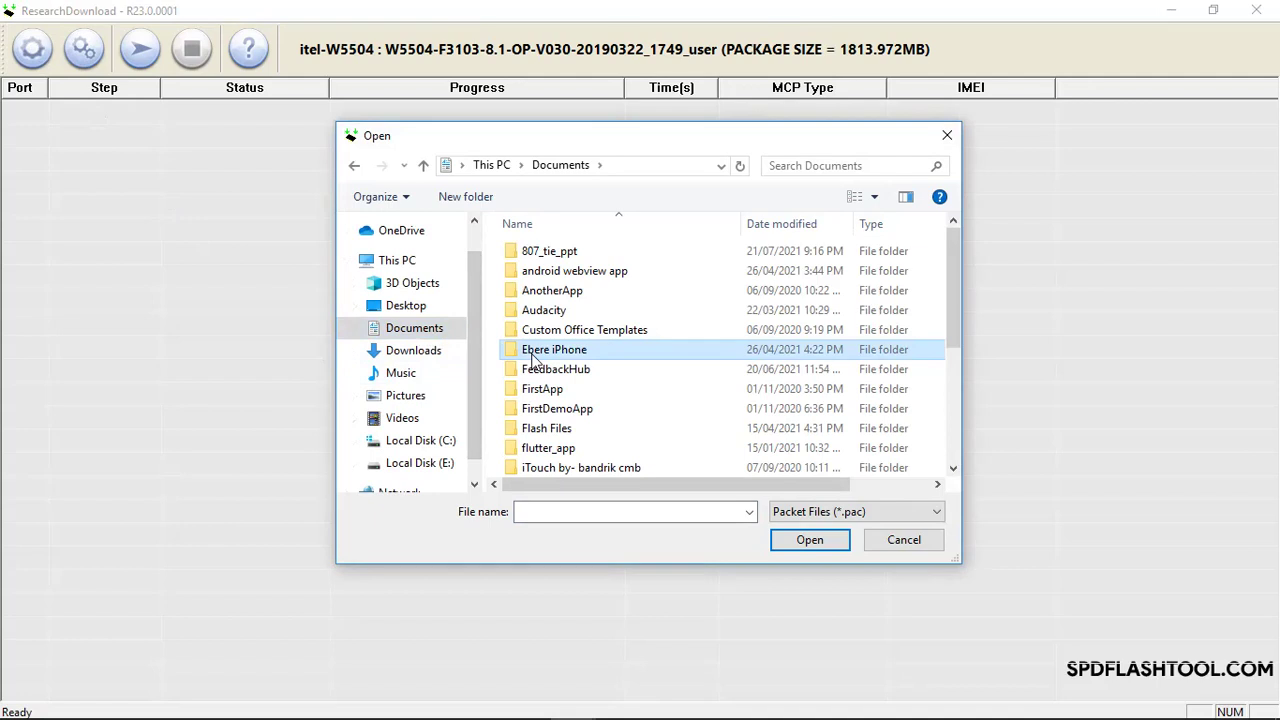
pyautogui.scroll(-4, 533, 360)
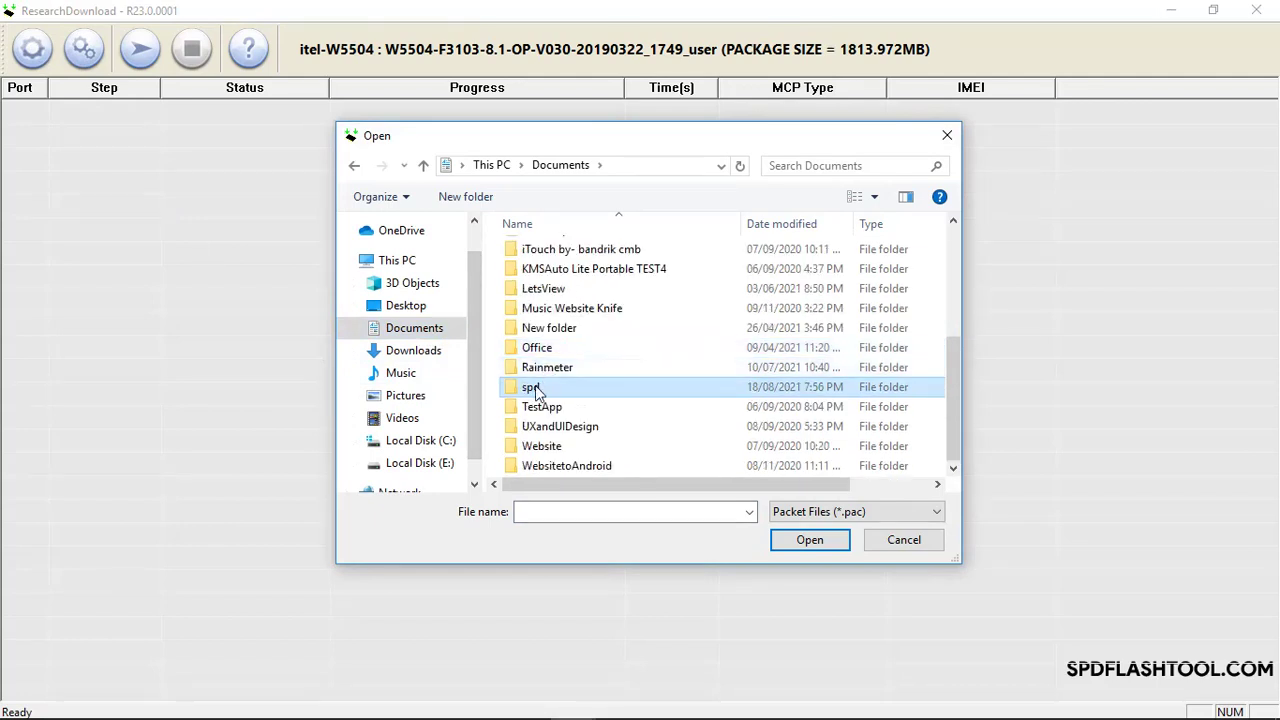
pyautogui.doubleClick(535, 390)
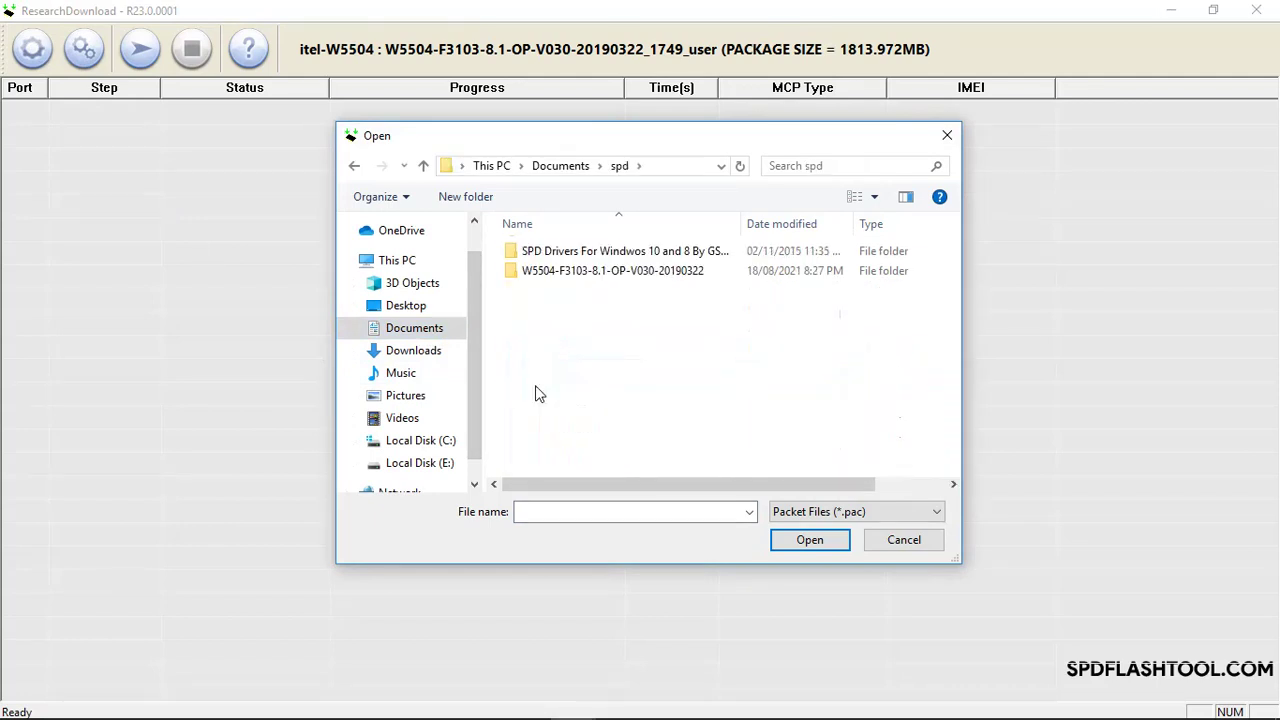
pyautogui.doubleClick(580, 278)
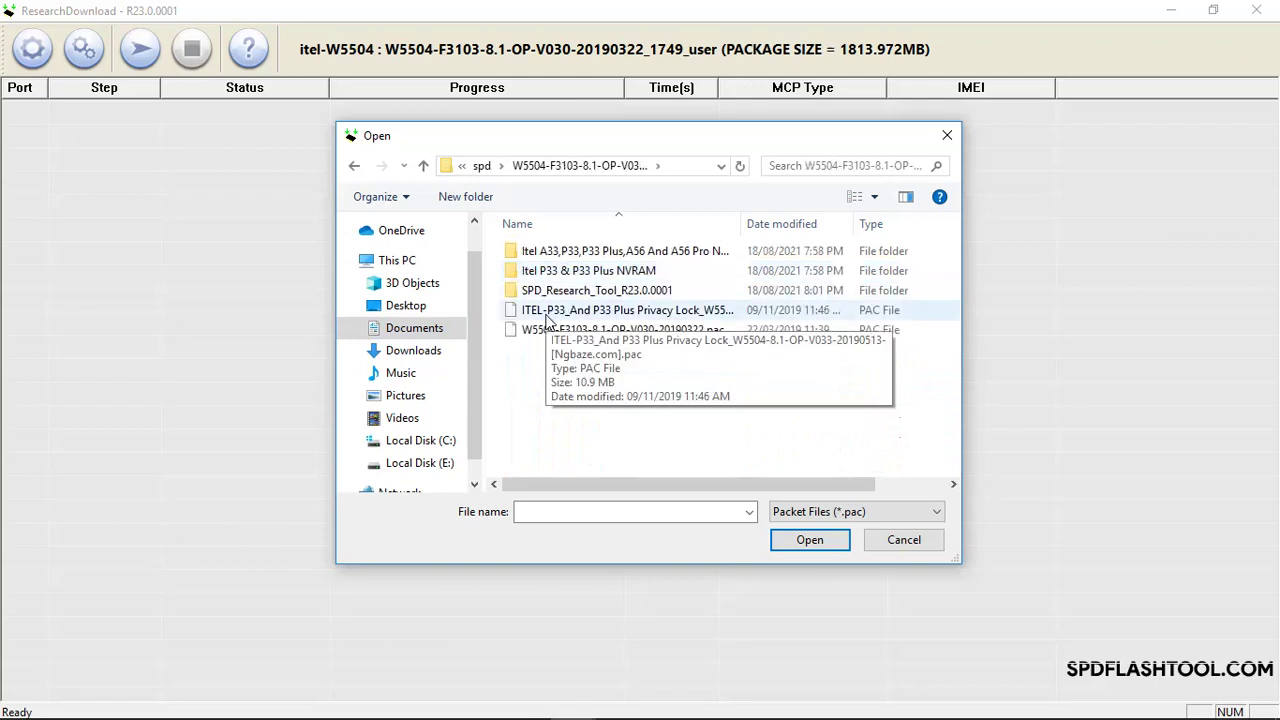
pyautogui.click(535, 333)
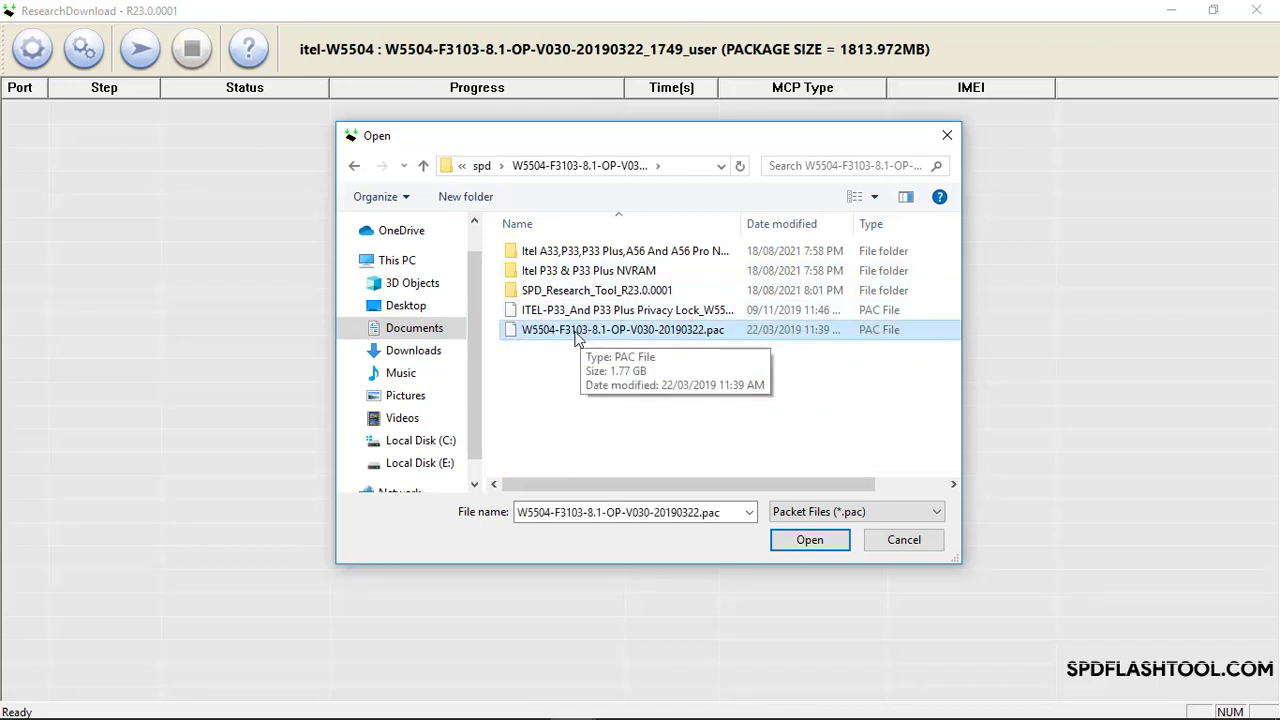
pyautogui.click(810, 542)
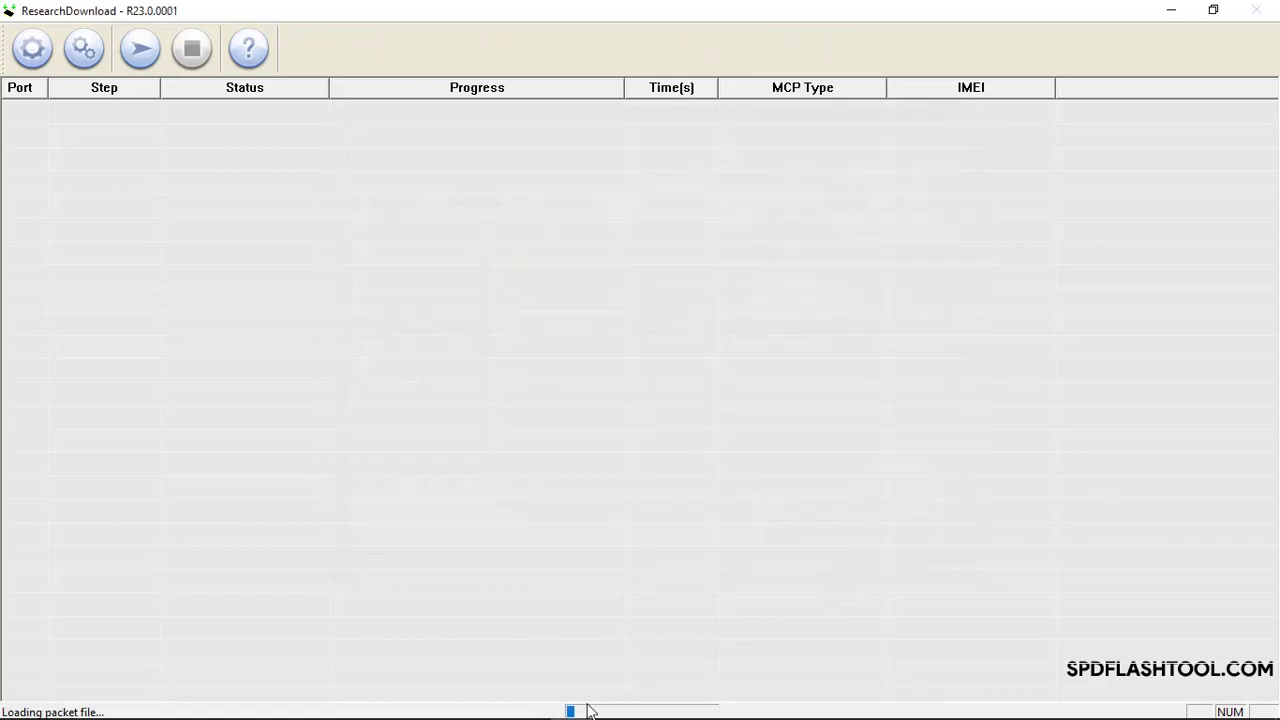
pyautogui.moveTo(650, 716)
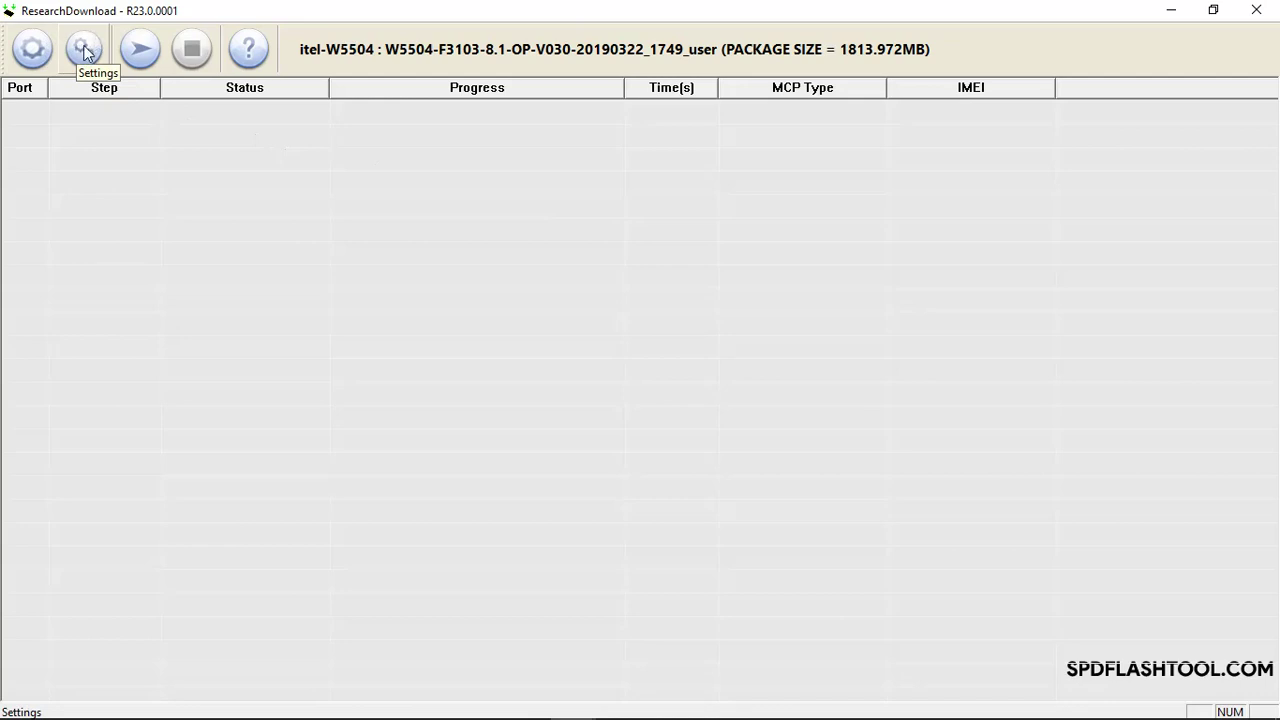
# Once the itel-W5504 packet (1813.972MB) finishes loading, open the download settings.
pyautogui.click(84, 52)
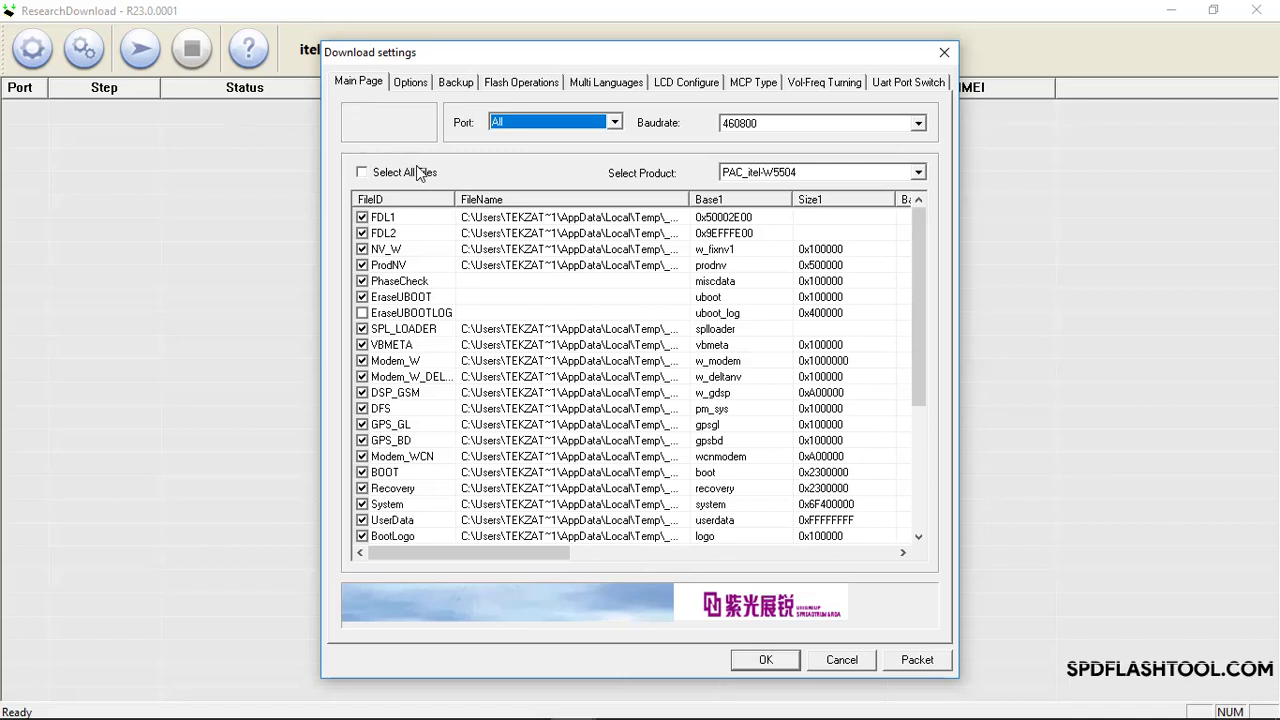
# On the Backup tab, untick NV_W and ProdNV file backup and apply with OK.
pyautogui.click(460, 90)
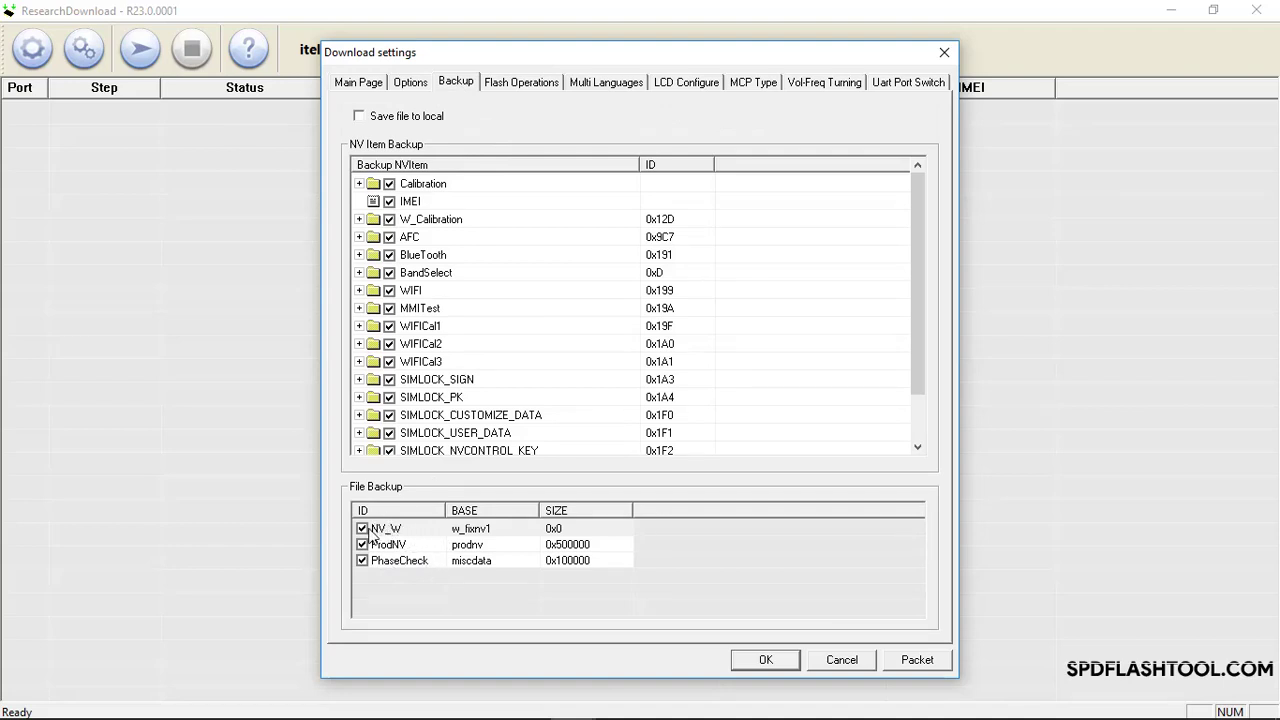
pyautogui.click(362, 529)
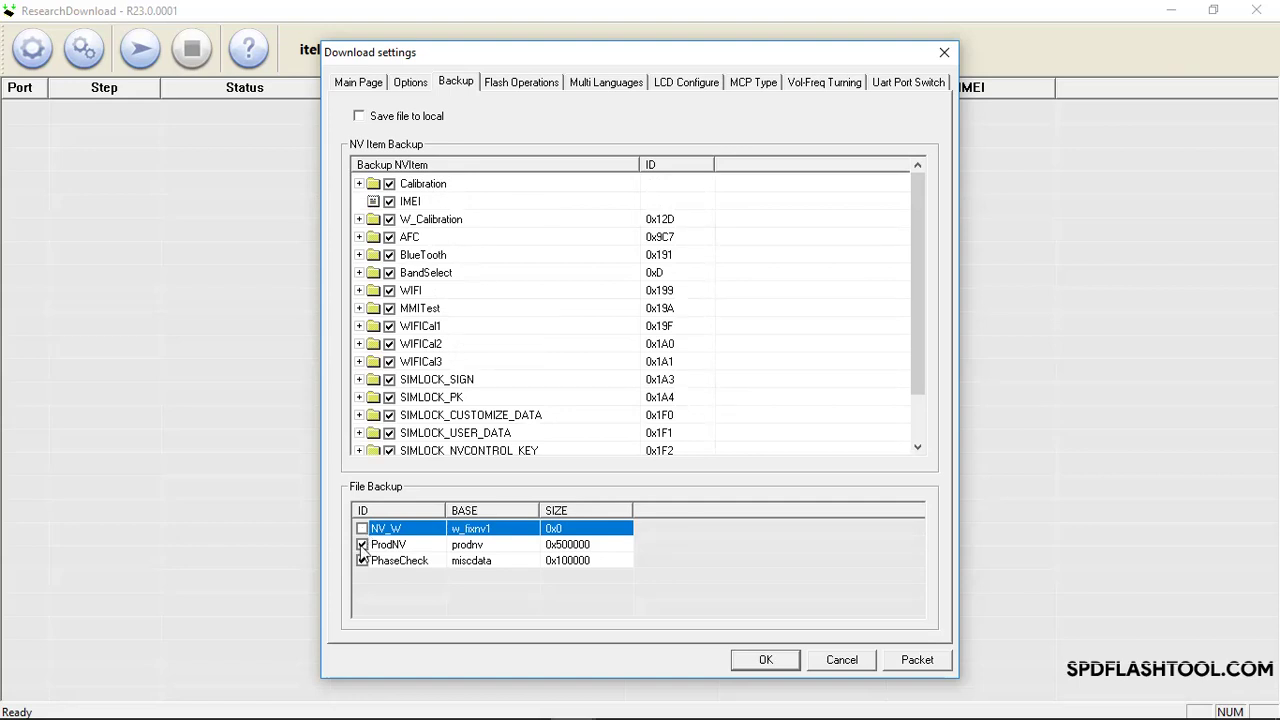
pyautogui.click(362, 545)
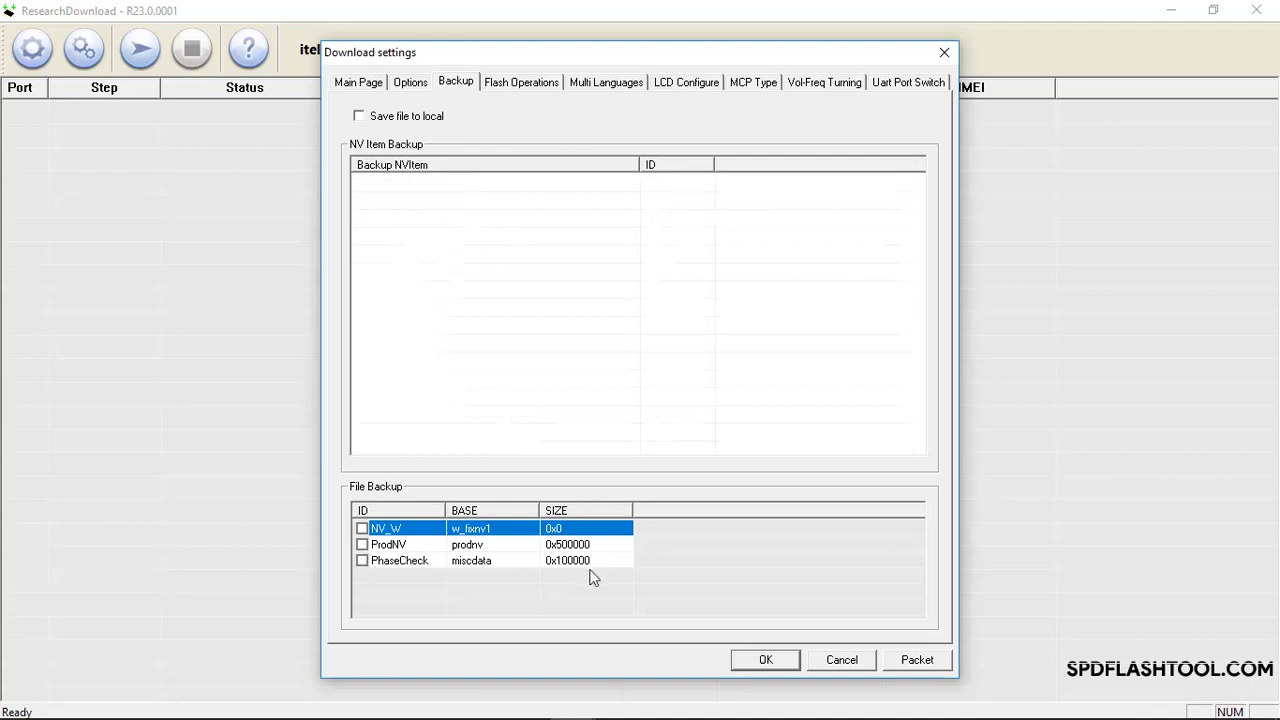
pyautogui.click(754, 663)
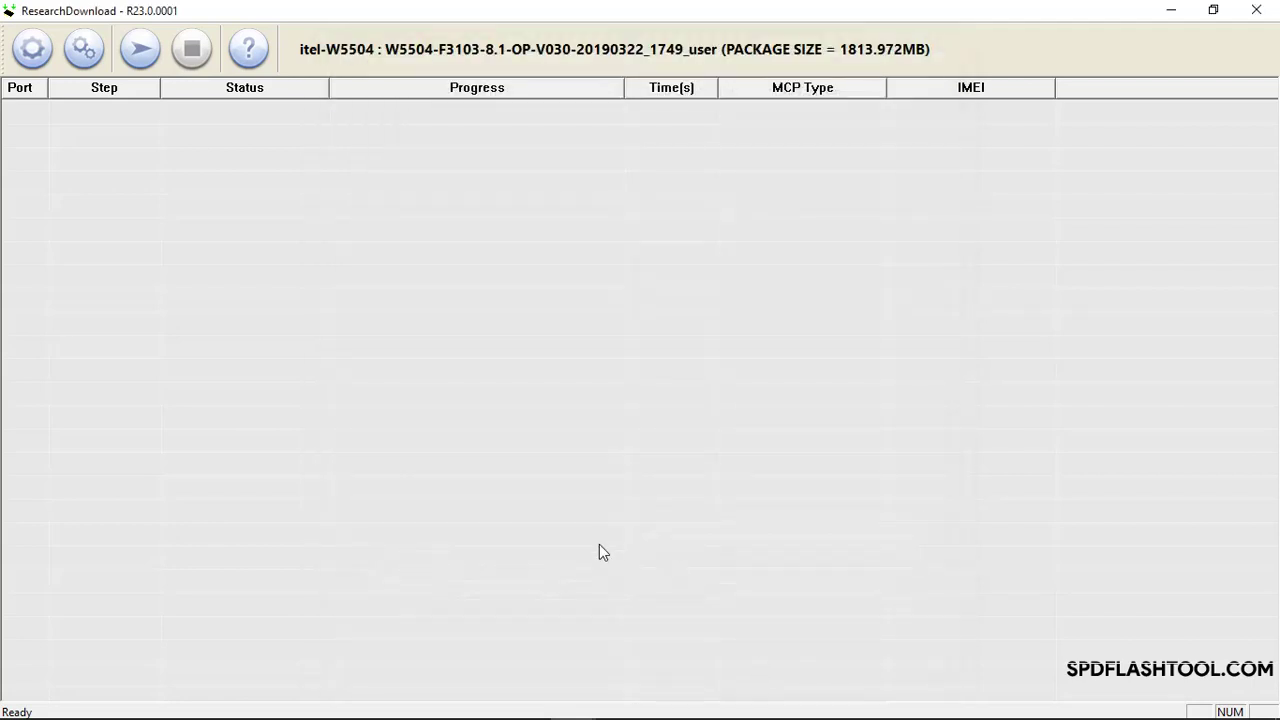
# Reopen the download settings and untick System and Vendor in the Main Page file list.
pyautogui.click(96, 60)
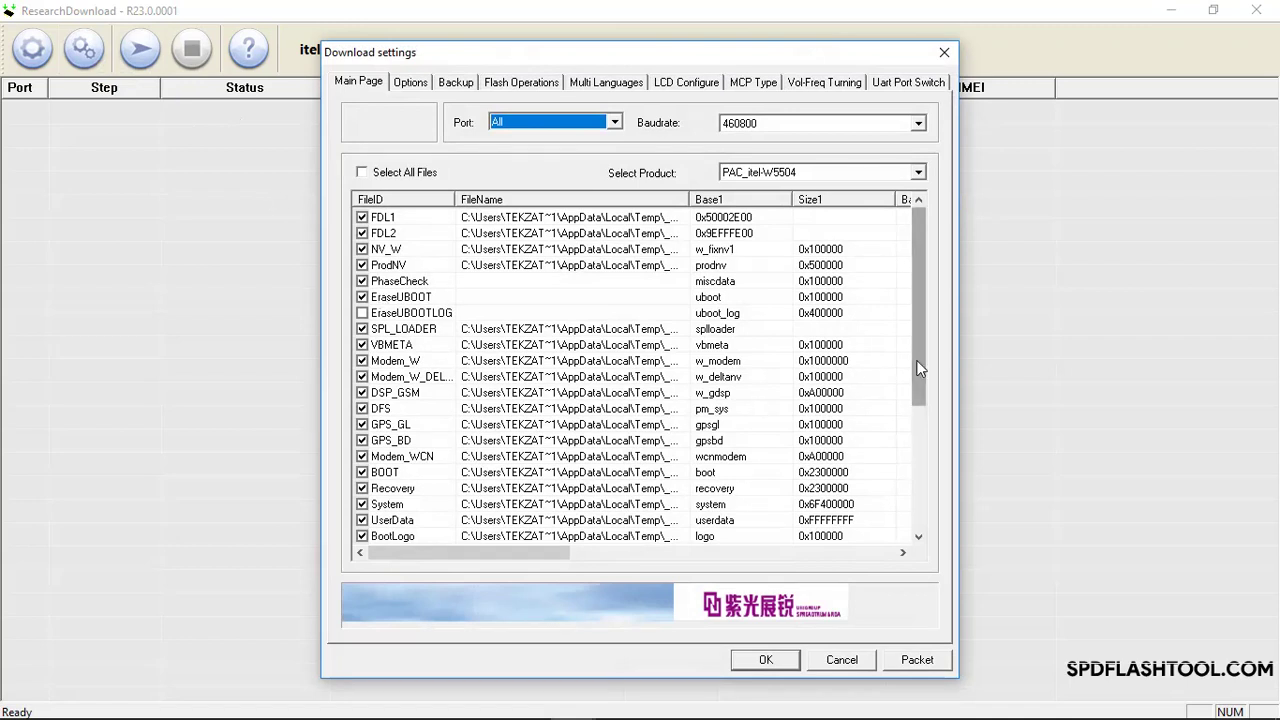
pyautogui.moveTo(918, 368); pyautogui.dragTo(915, 494)
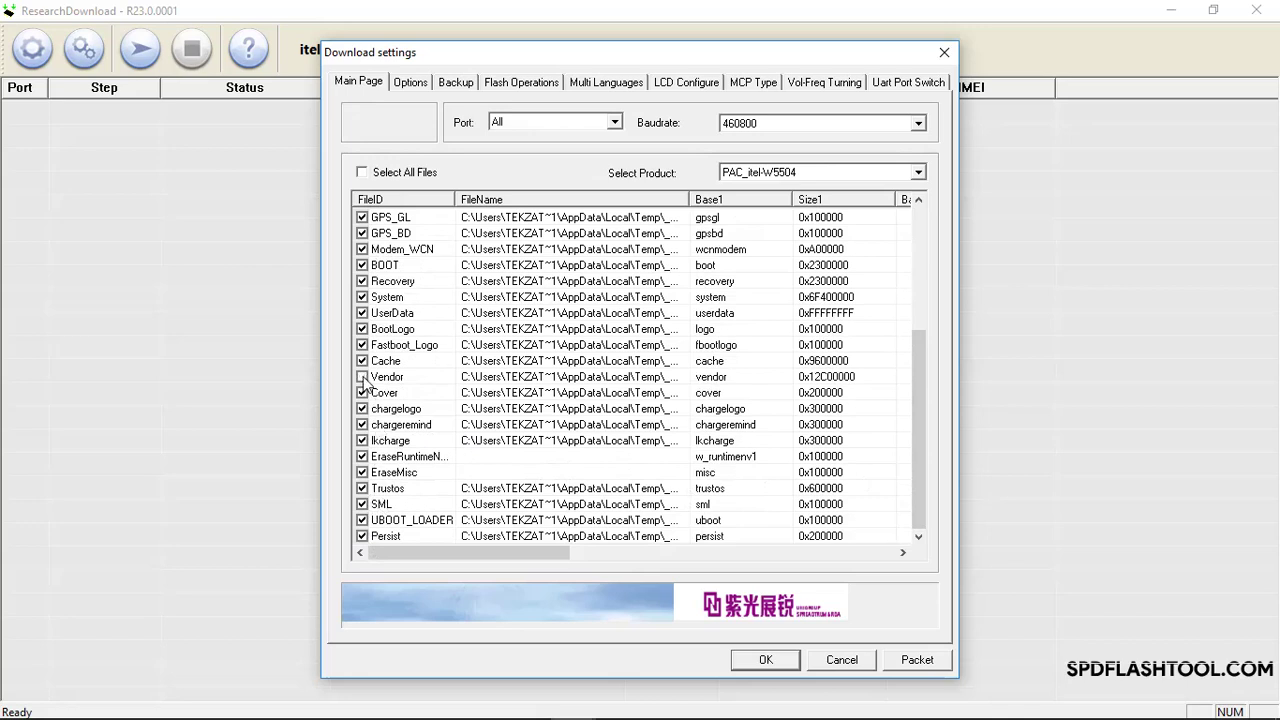
pyautogui.click(363, 377)
pyautogui.moveTo(920, 419); pyautogui.dragTo(920, 383)
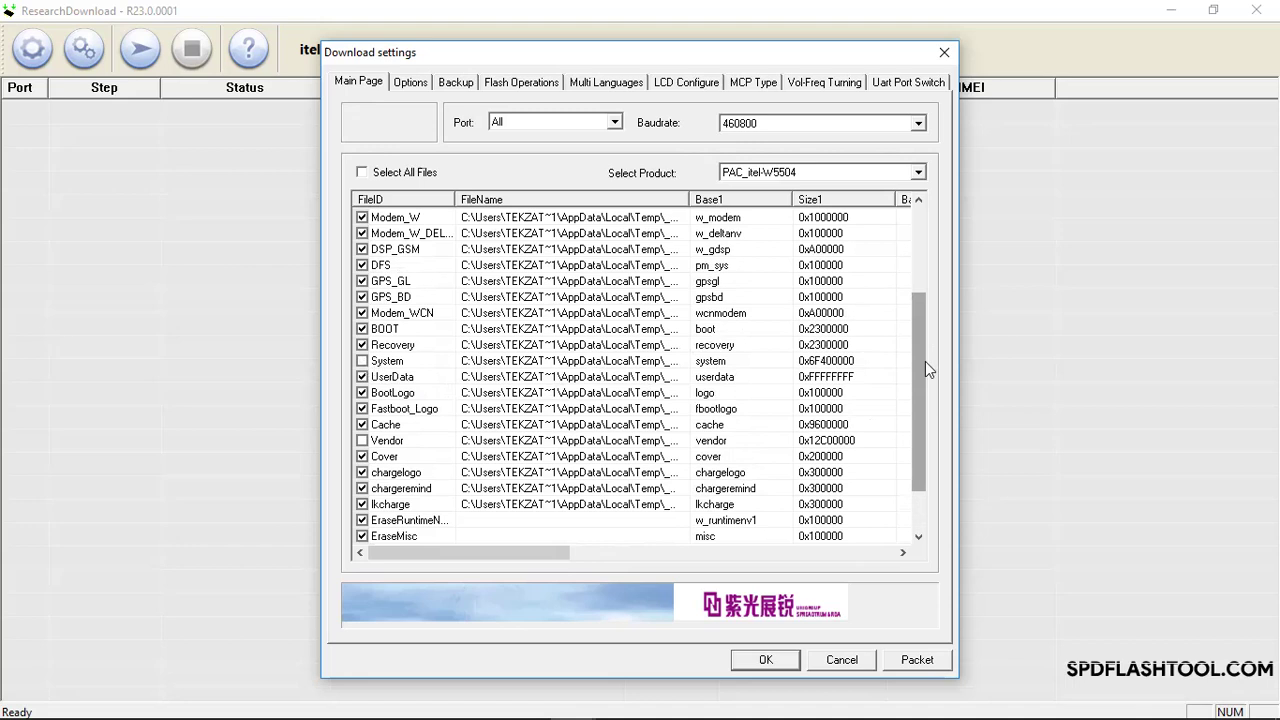
pyautogui.moveTo(925, 361); pyautogui.dragTo(926, 255)
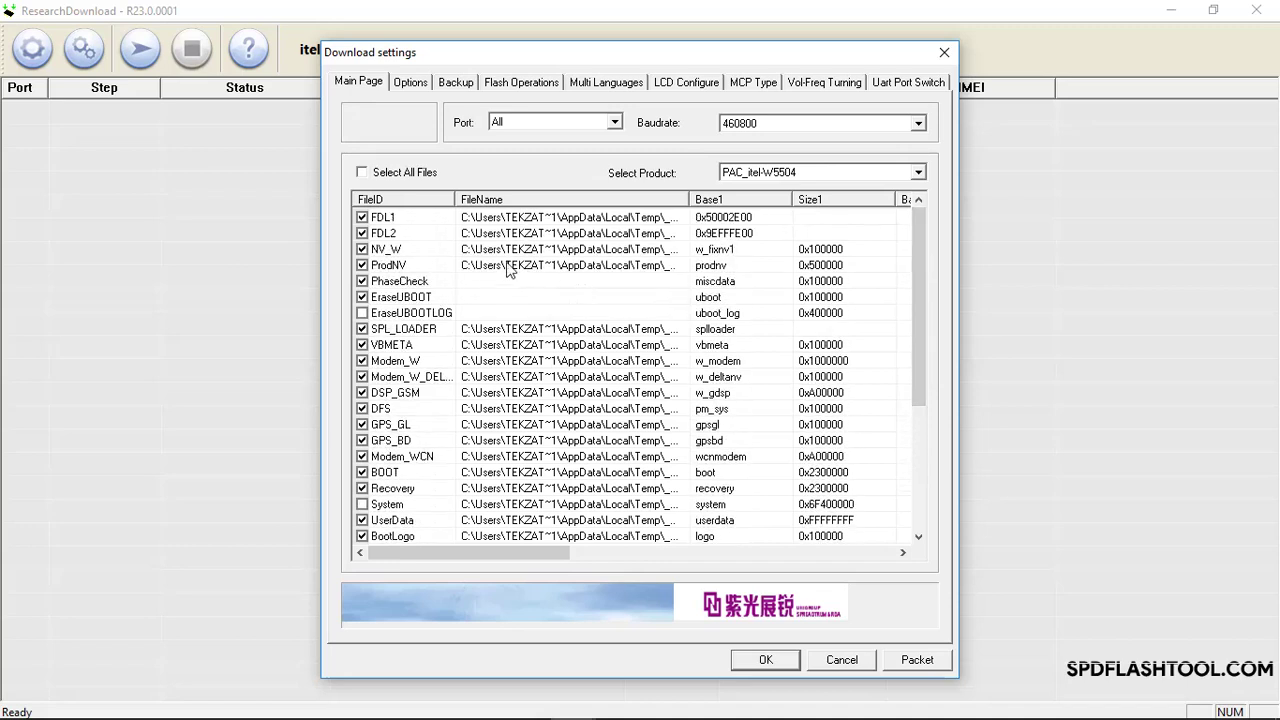
# Point the NV_W entry's file to w_fixnv1 from the Itel A33 NV Data folder.
pyautogui.click(394, 252)
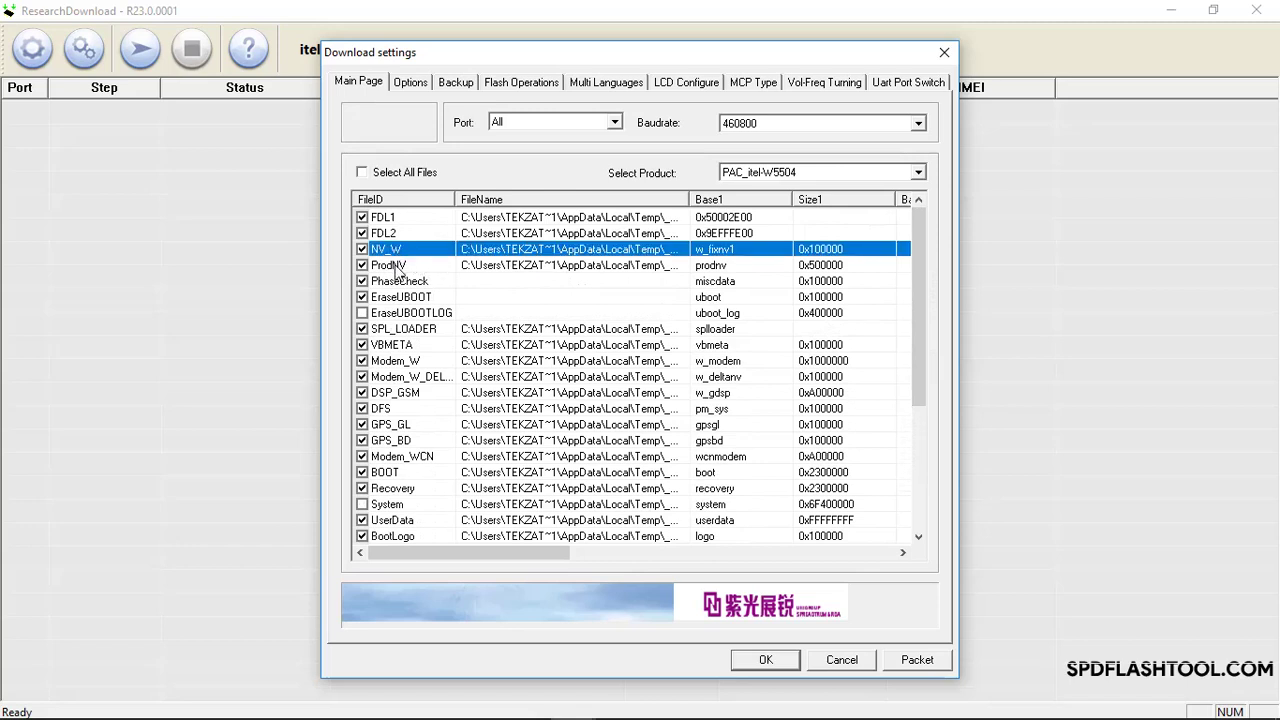
pyautogui.click(397, 268)
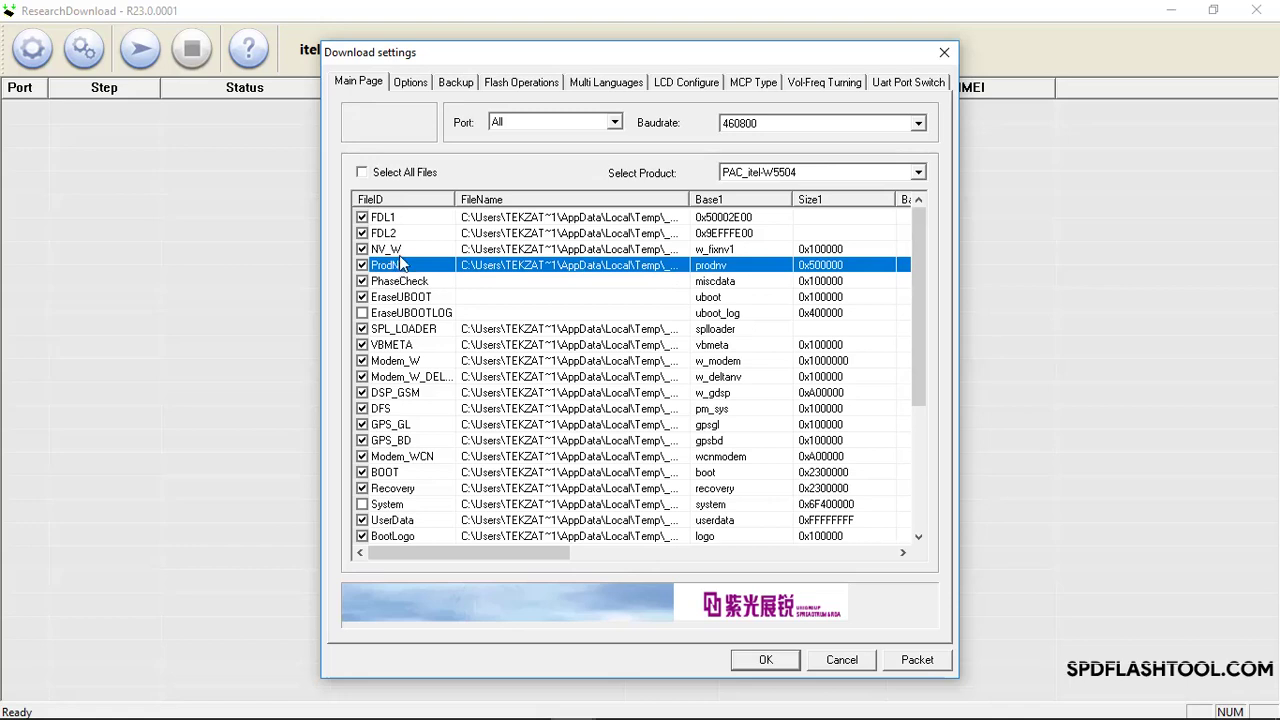
pyautogui.click(512, 250)
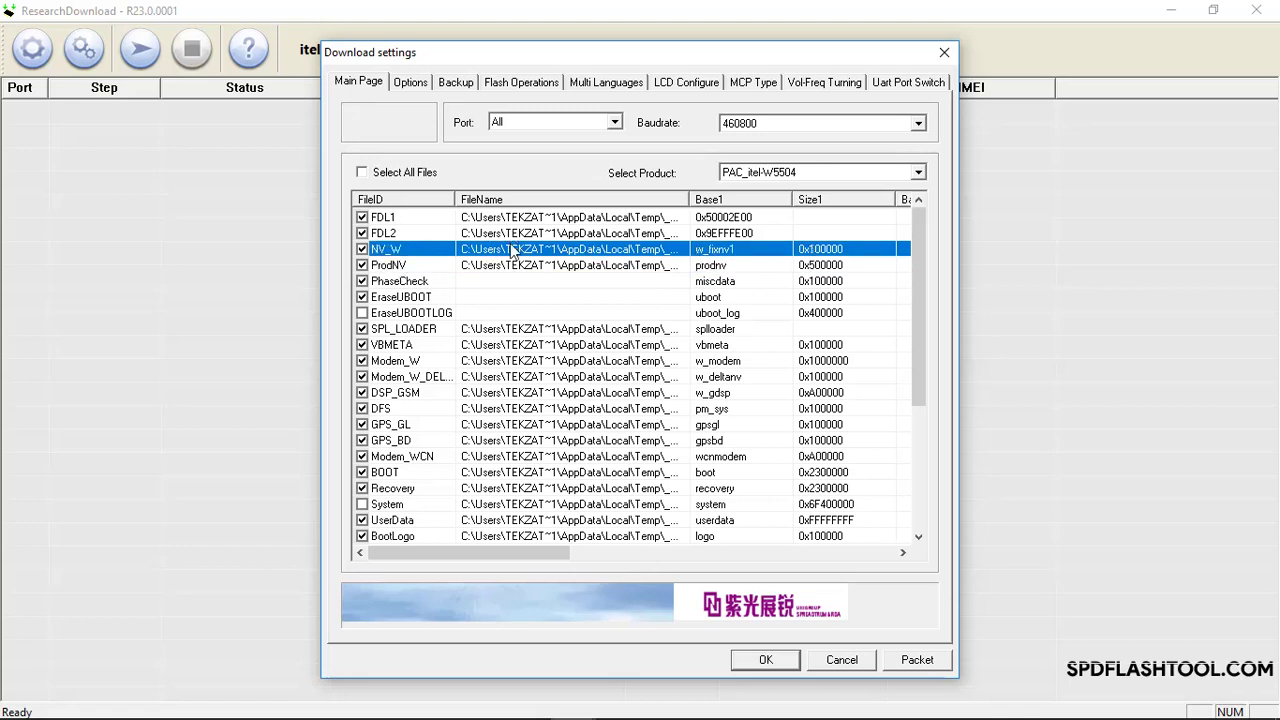
pyautogui.click(565, 255)
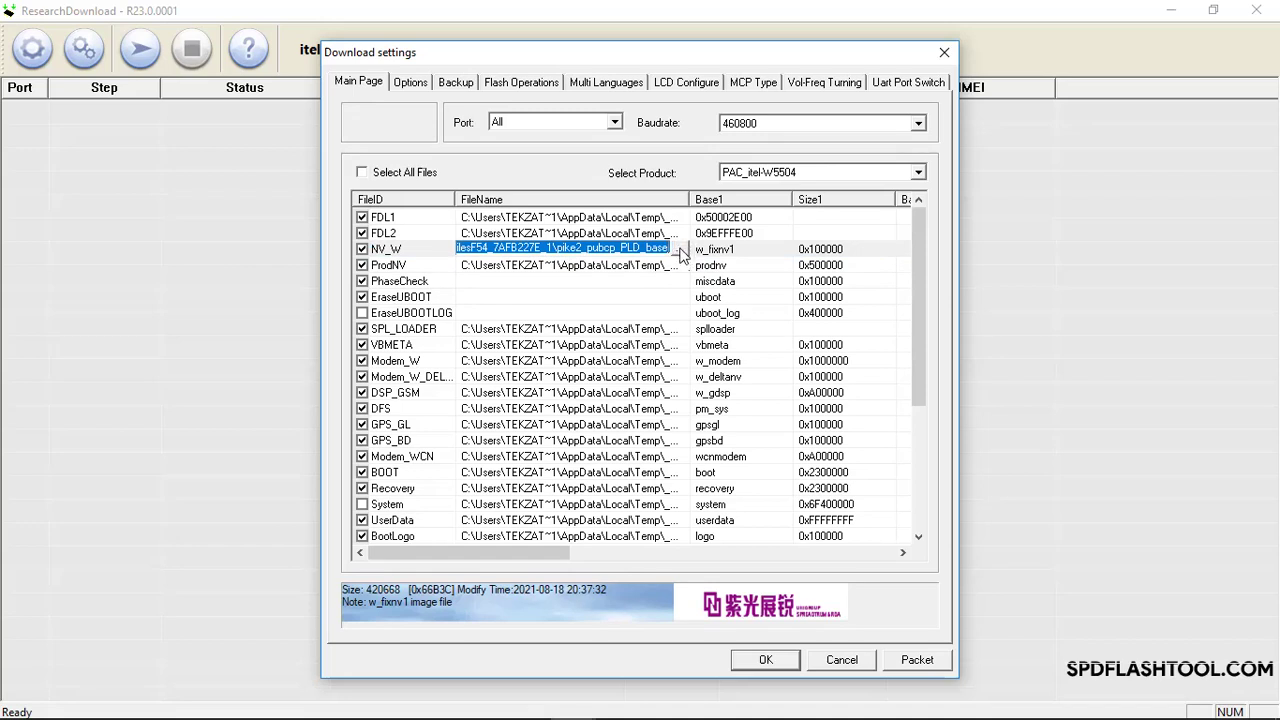
pyautogui.click(683, 252)
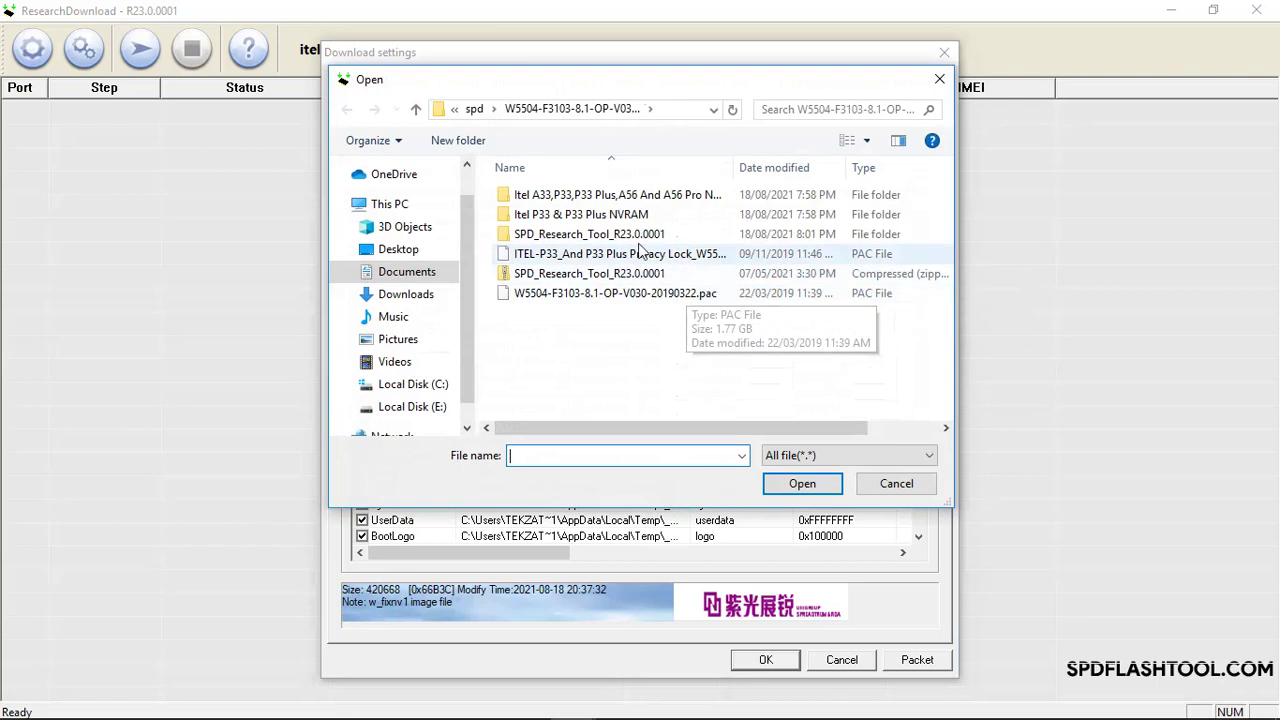
pyautogui.doubleClick(614, 196)
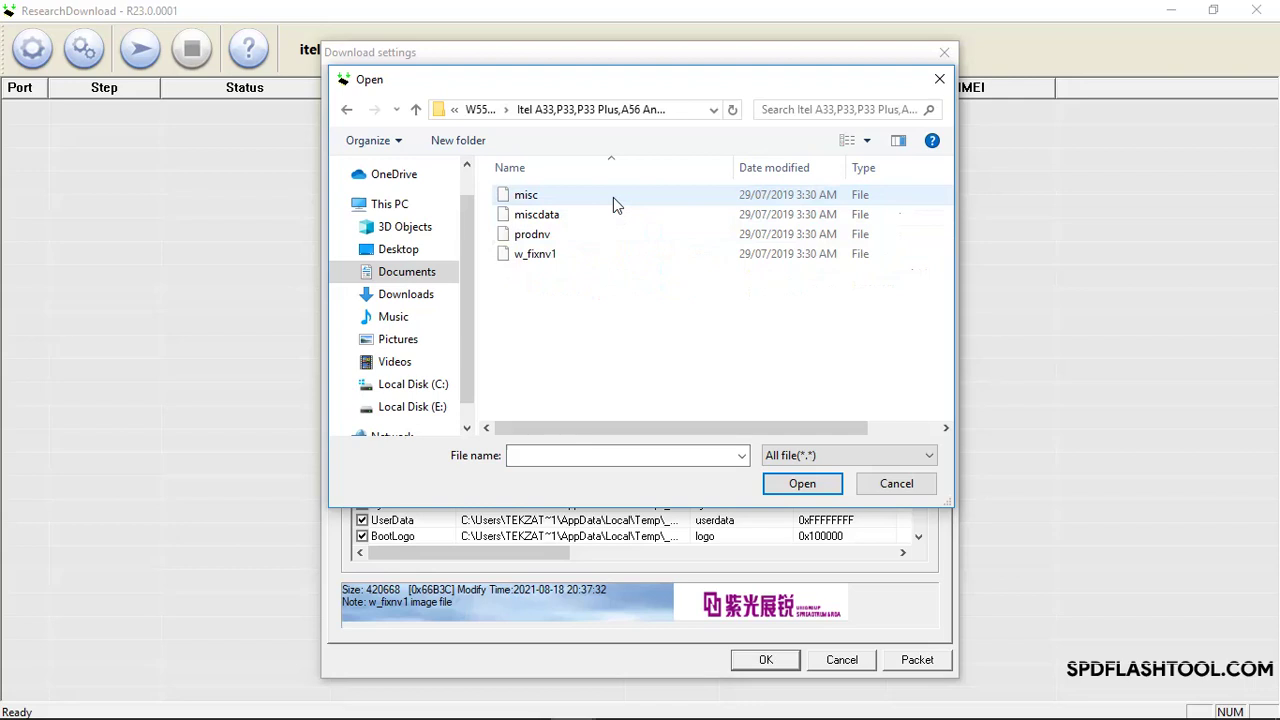
pyautogui.click(549, 258)
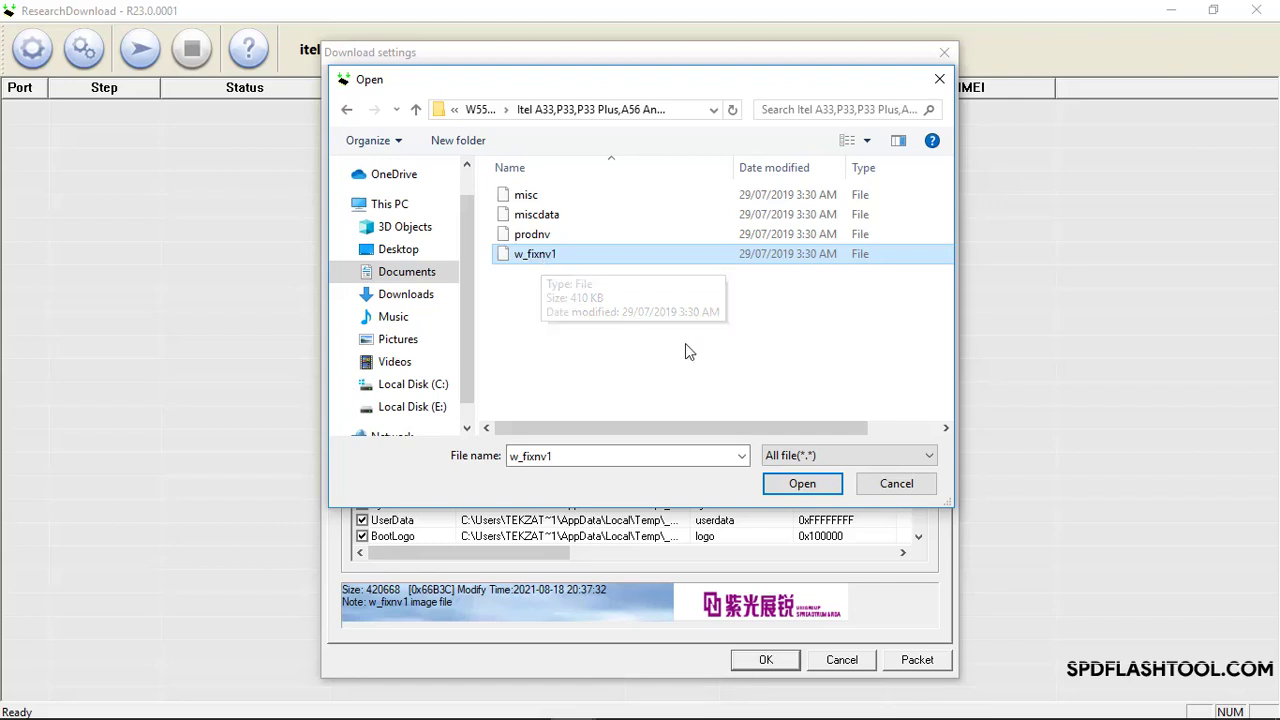
pyautogui.click(805, 484)
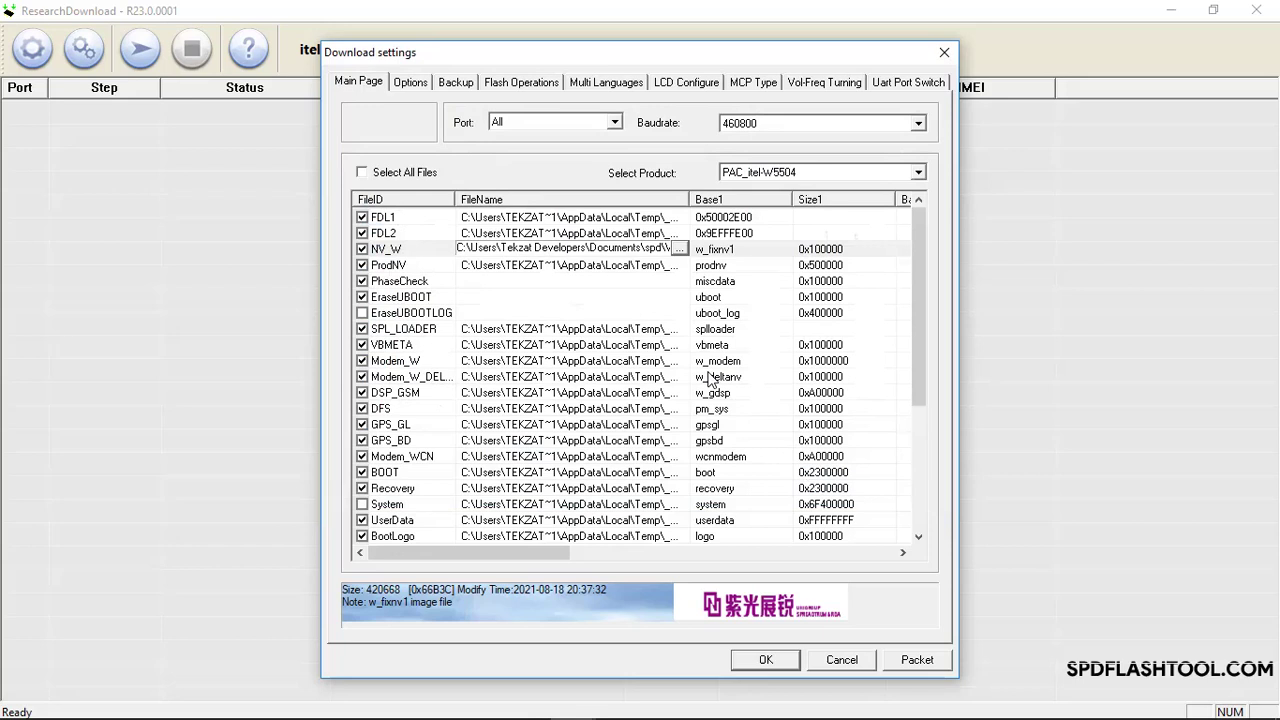
# Swap the ProdNV entry for the prodnv file from the Itel A33 folder and confirm the download settings.
pyautogui.click(577, 268)
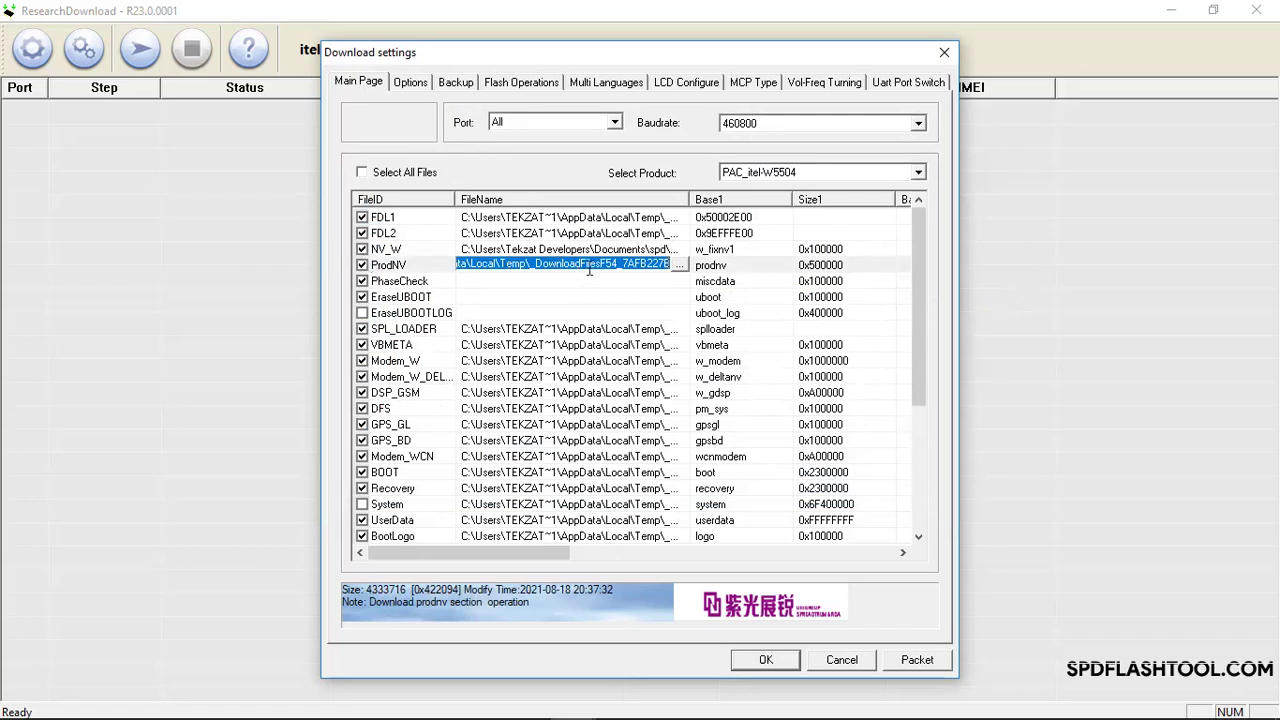
pyautogui.click(680, 266)
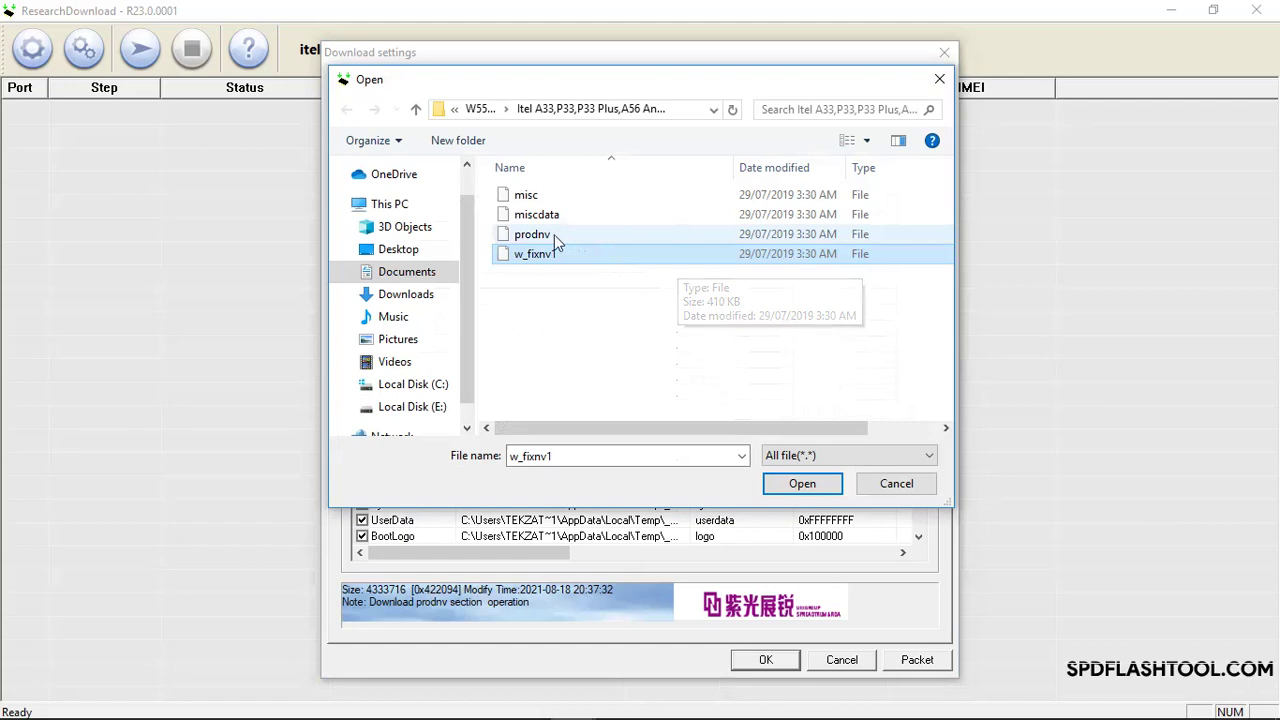
pyautogui.click(546, 238)
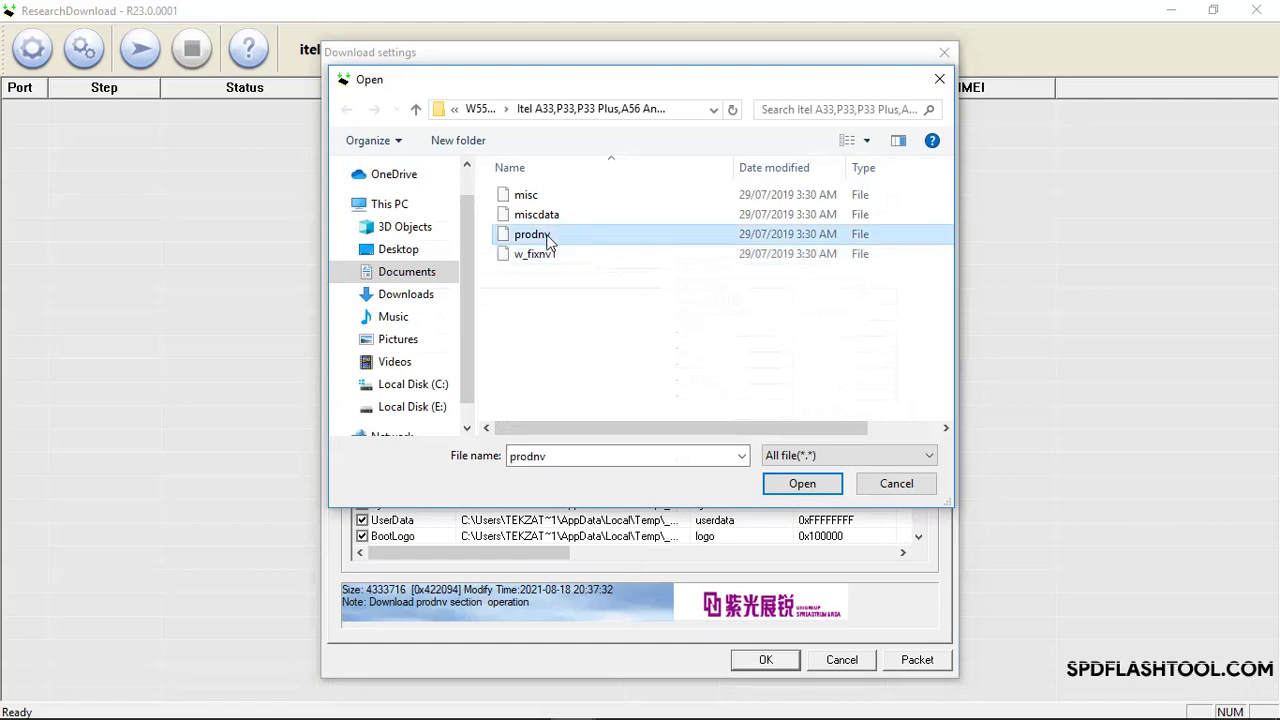
pyautogui.doubleClick(546, 238)
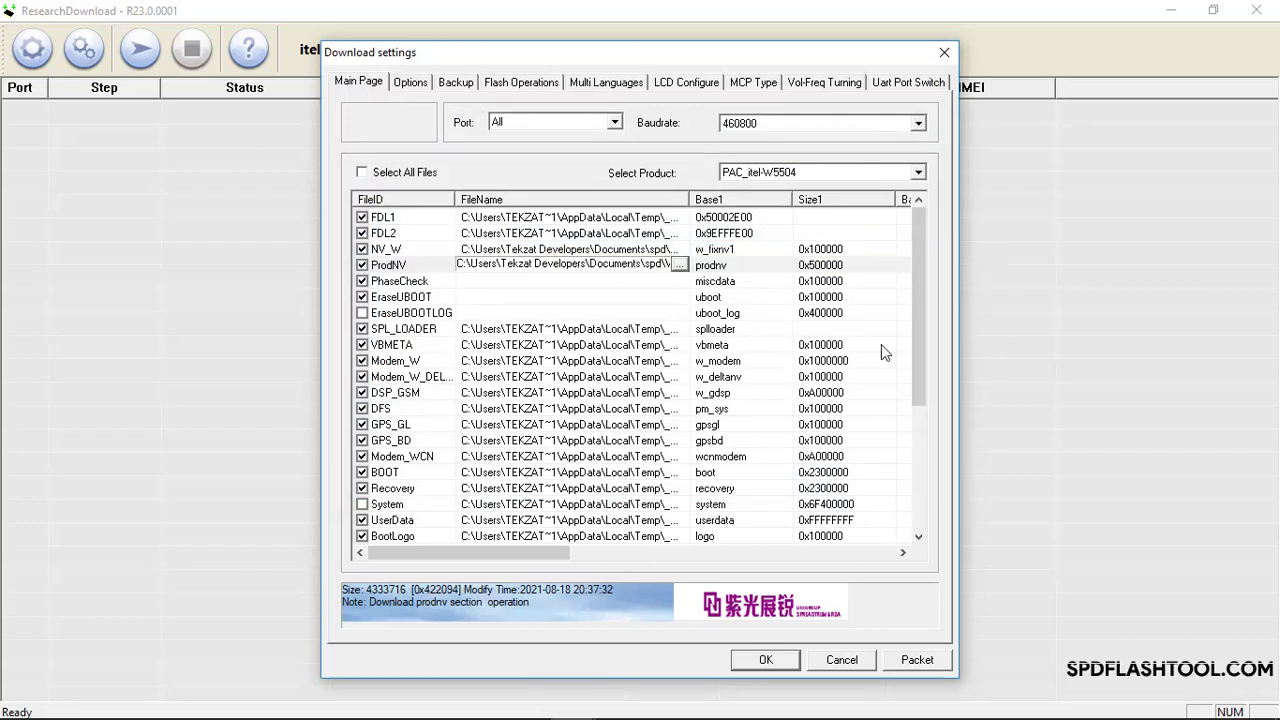
pyautogui.click(760, 665)
pyautogui.click(760, 665)
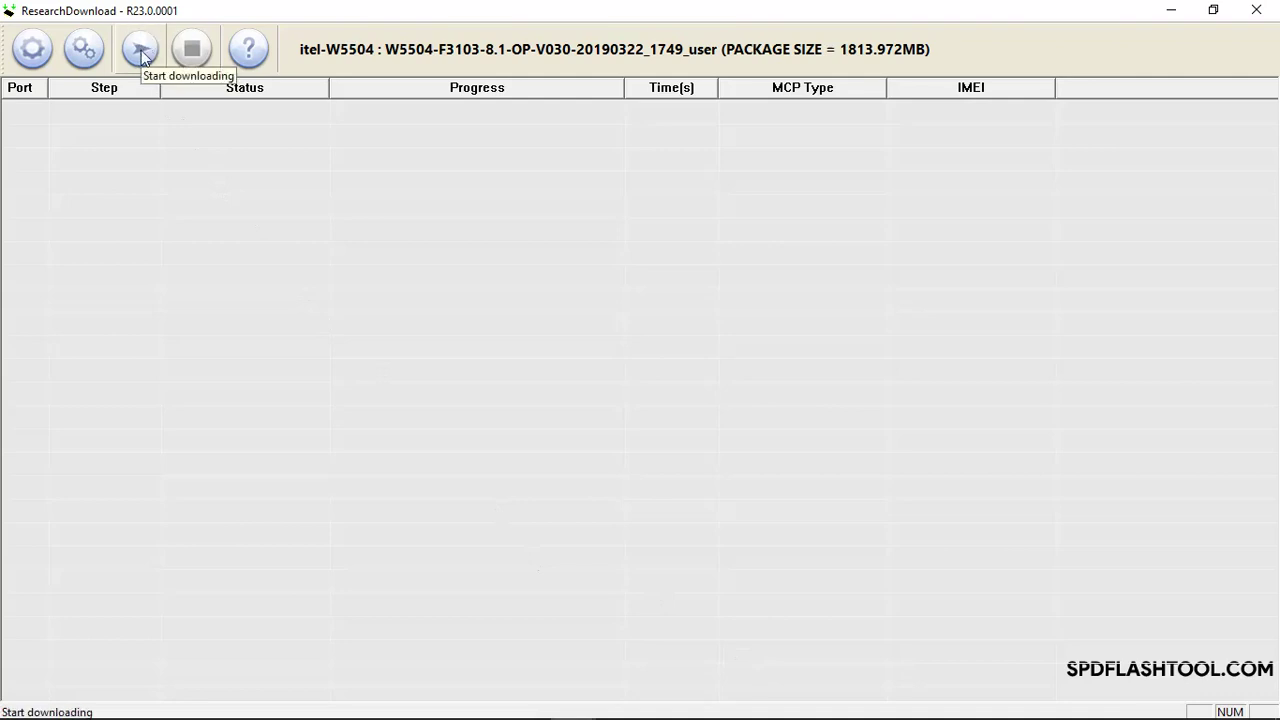
# Begin flashing the itel-W5504 firmware, agreeing that the IMEI will be erased.
pyautogui.click(141, 55)
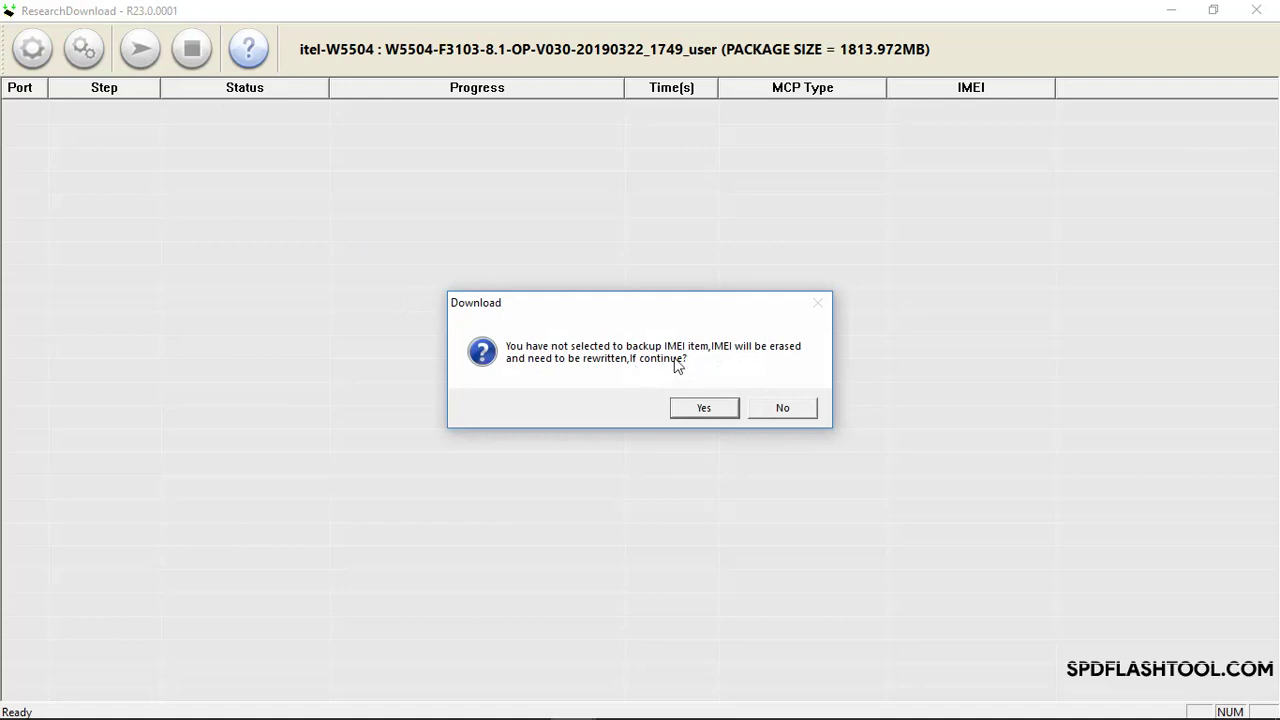
pyautogui.click(698, 412)
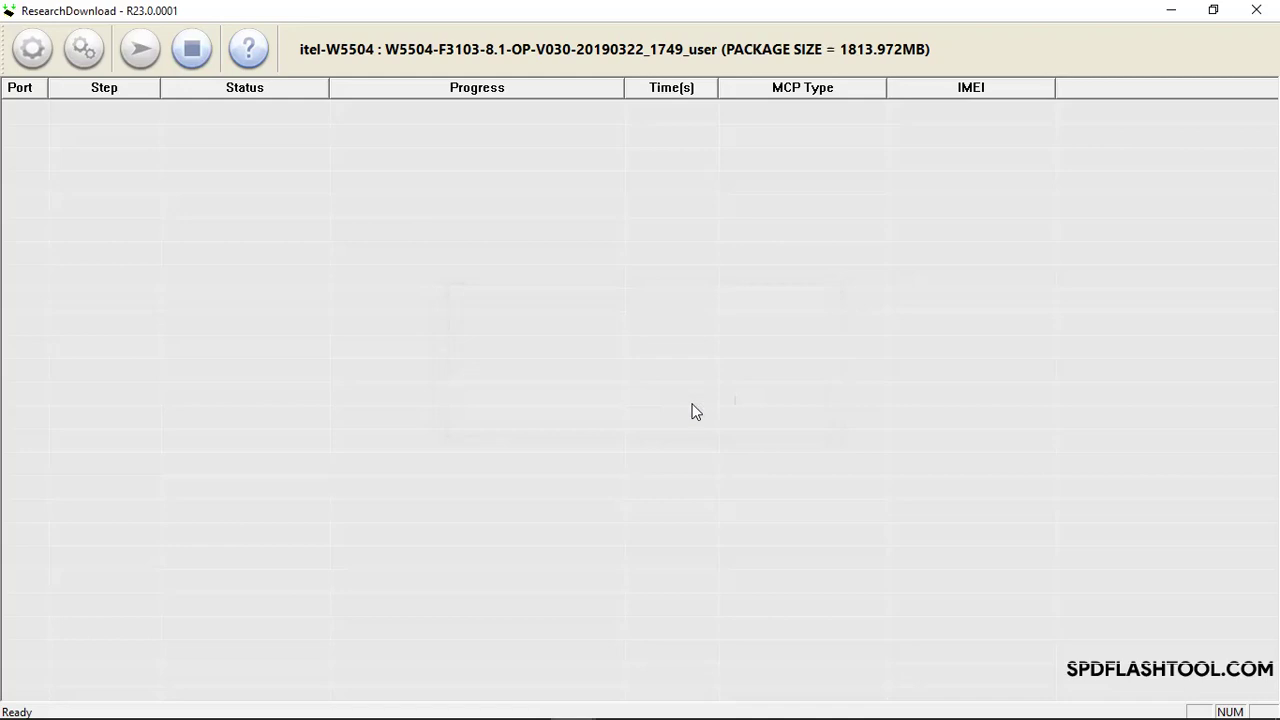